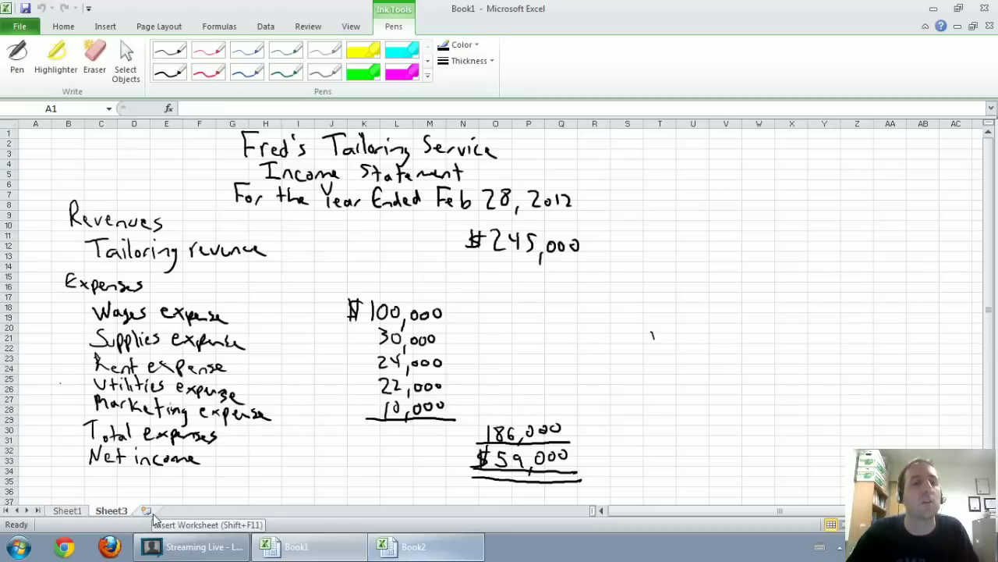
Step: Insert a new worksheet after the income statement sheet and choose the thick black pen for handwriting
{"action": "left_click", "coordinate": [67, 510]}
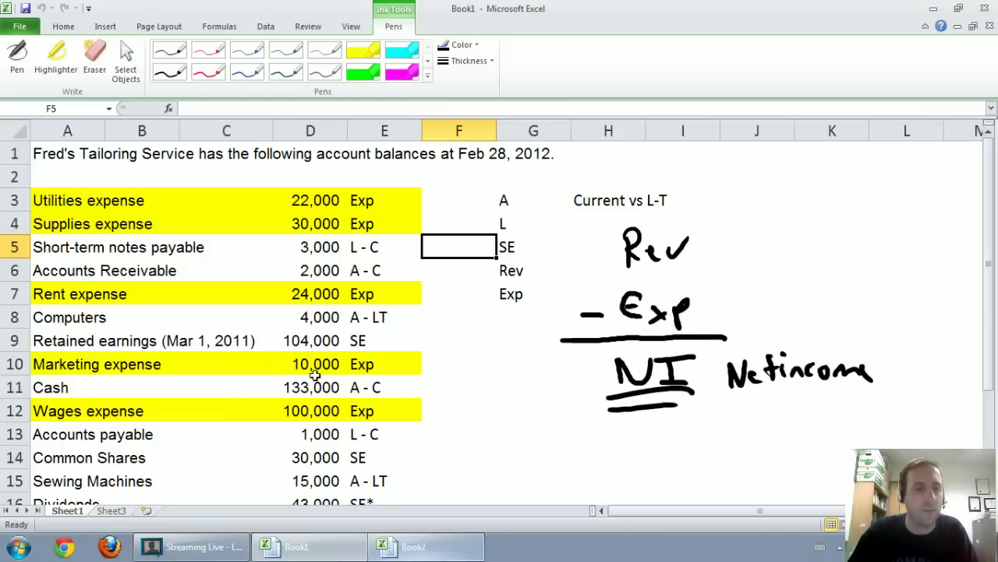
{"action": "left_click", "coordinate": [146, 511]}
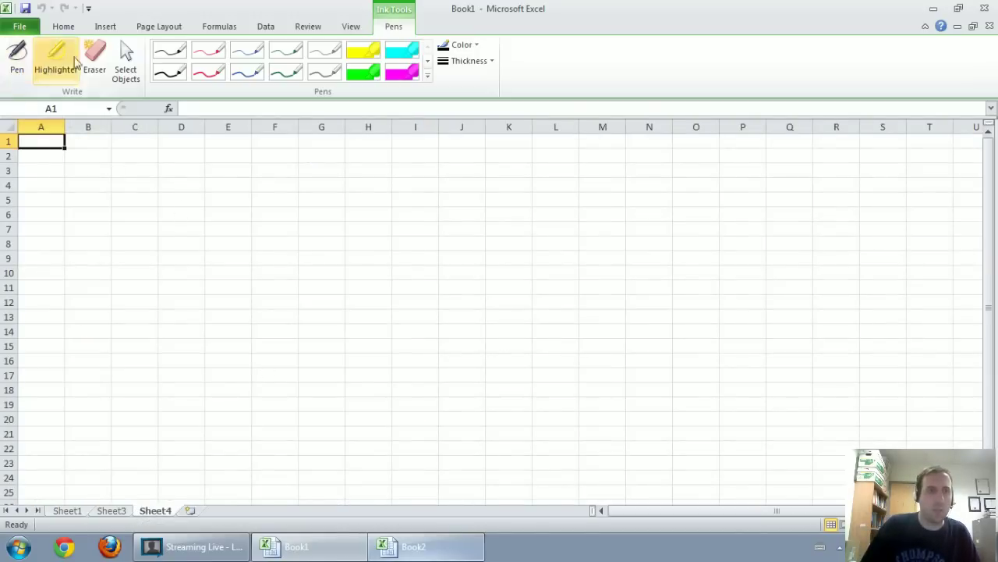
{"action": "left_click", "coordinate": [170, 53]}
{"action": "left_click", "coordinate": [170, 72]}
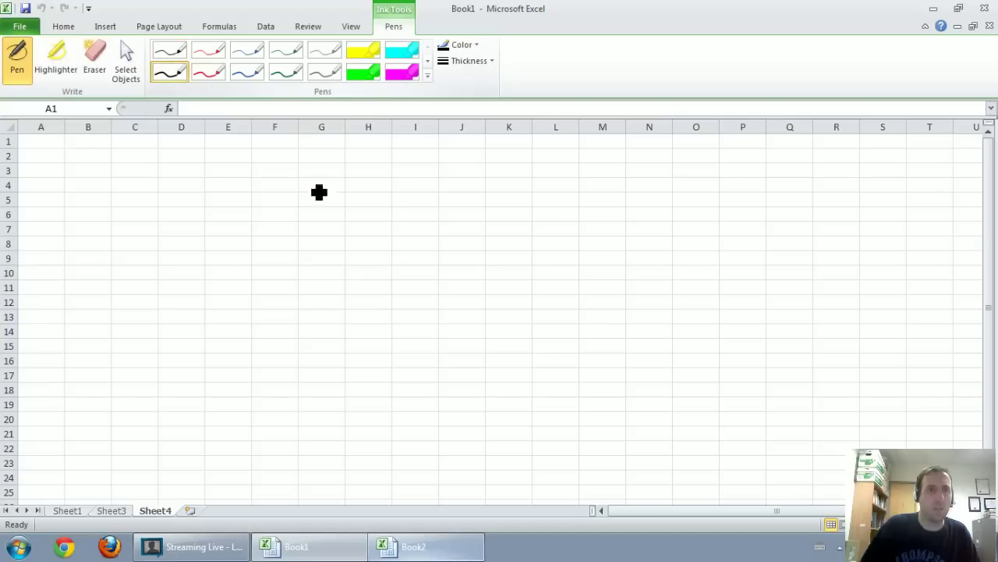
Step: Handwrite the three-line heading "Fred's Tailoring Service", "Statement of Retained Earnings", "For the Year Ended February 28, 2012" across the top of the new sheet
{"action": "mouse_move", "coordinate": [243, 143]}
{"action": "left_mouse_down"}
{"action": "mouse_move", "coordinate": [234, 181]}
{"action": "mouse_move", "coordinate": [304, 154]}
{"action": "mouse_move", "coordinate": [383, 148]}
{"action": "mouse_move", "coordinate": [361, 161]}
{"action": "mouse_move", "coordinate": [379, 156]}
{"action": "mouse_move", "coordinate": [408, 179]}
{"action": "mouse_move", "coordinate": [439, 167]}
{"action": "mouse_move", "coordinate": [467, 202]}
{"action": "left_mouse_up"}
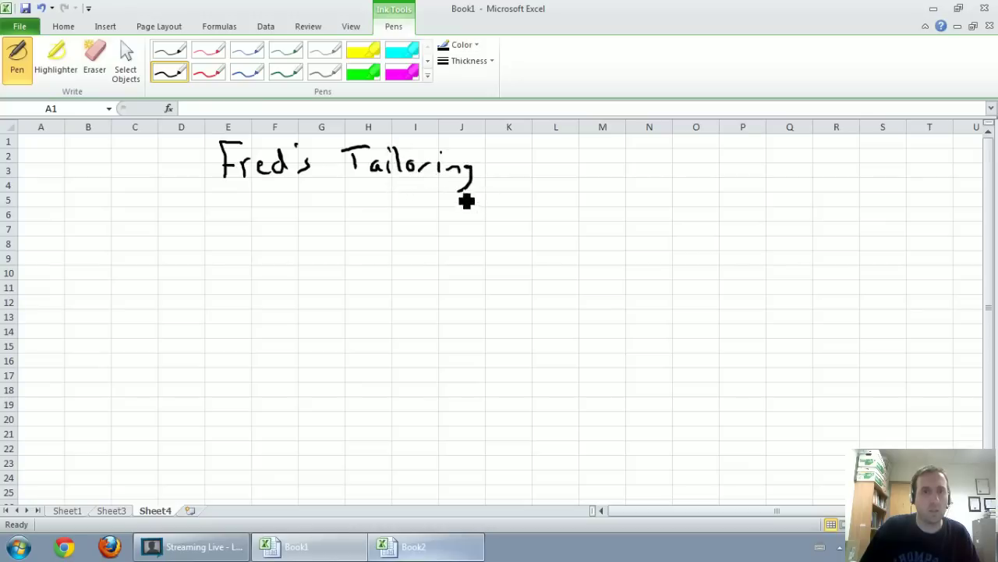
{"action": "mouse_move", "coordinate": [523, 158]}
{"action": "left_mouse_down"}
{"action": "mouse_move", "coordinate": [535, 171]}
{"action": "mouse_move", "coordinate": [620, 180]}
{"action": "left_mouse_up"}
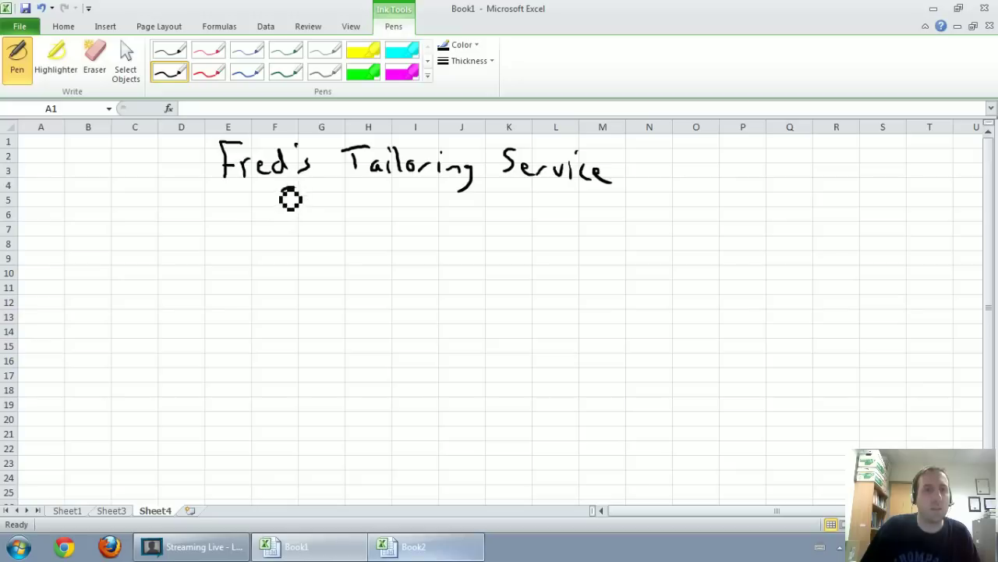
{"action": "mouse_move", "coordinate": [290, 199]}
{"action": "left_mouse_down"}
{"action": "mouse_move", "coordinate": [330, 211]}
{"action": "mouse_move", "coordinate": [346, 203]}
{"action": "mouse_move", "coordinate": [362, 218]}
{"action": "mouse_move", "coordinate": [472, 205]}
{"action": "mouse_move", "coordinate": [464, 220]}
{"action": "mouse_move", "coordinate": [492, 216]}
{"action": "mouse_move", "coordinate": [488, 195]}
{"action": "mouse_move", "coordinate": [526, 219]}
{"action": "mouse_move", "coordinate": [539, 207]}
{"action": "mouse_move", "coordinate": [544, 225]}
{"action": "mouse_move", "coordinate": [580, 206]}
{"action": "mouse_move", "coordinate": [619, 224]}
{"action": "mouse_move", "coordinate": [680, 211]}
{"action": "mouse_move", "coordinate": [697, 227]}
{"action": "left_mouse_up"}
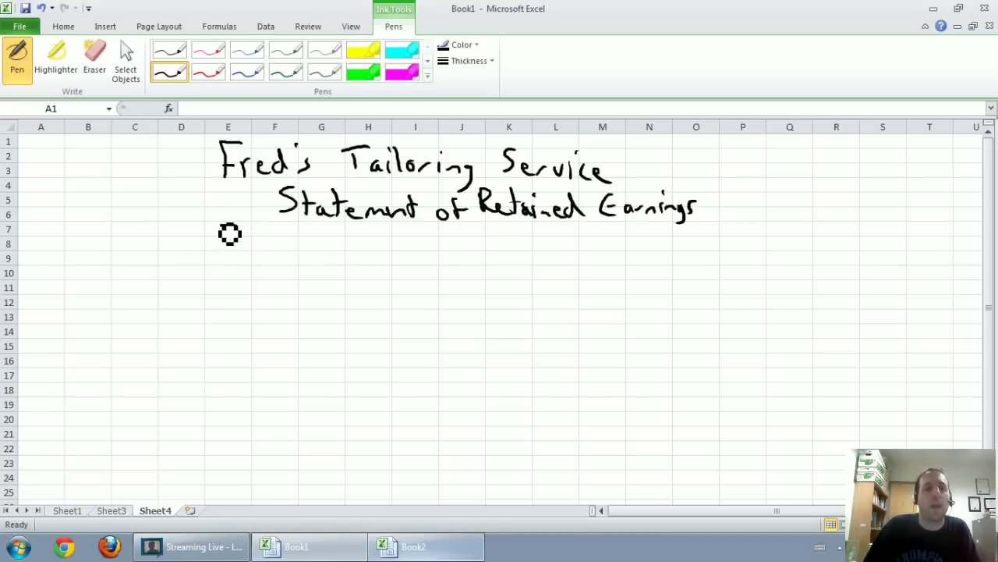
{"action": "mouse_move", "coordinate": [230, 234]}
{"action": "left_mouse_down"}
{"action": "mouse_move", "coordinate": [261, 255]}
{"action": "mouse_move", "coordinate": [294, 243]}
{"action": "mouse_move", "coordinate": [477, 259]}
{"action": "mouse_move", "coordinate": [526, 244]}
{"action": "mouse_move", "coordinate": [521, 259]}
{"action": "mouse_move", "coordinate": [577, 254]}
{"action": "mouse_move", "coordinate": [631, 279]}
{"action": "mouse_move", "coordinate": [639, 245]}
{"action": "mouse_move", "coordinate": [726, 258]}
{"action": "mouse_move", "coordinate": [745, 246]}
{"action": "mouse_move", "coordinate": [765, 257]}
{"action": "left_mouse_up"}
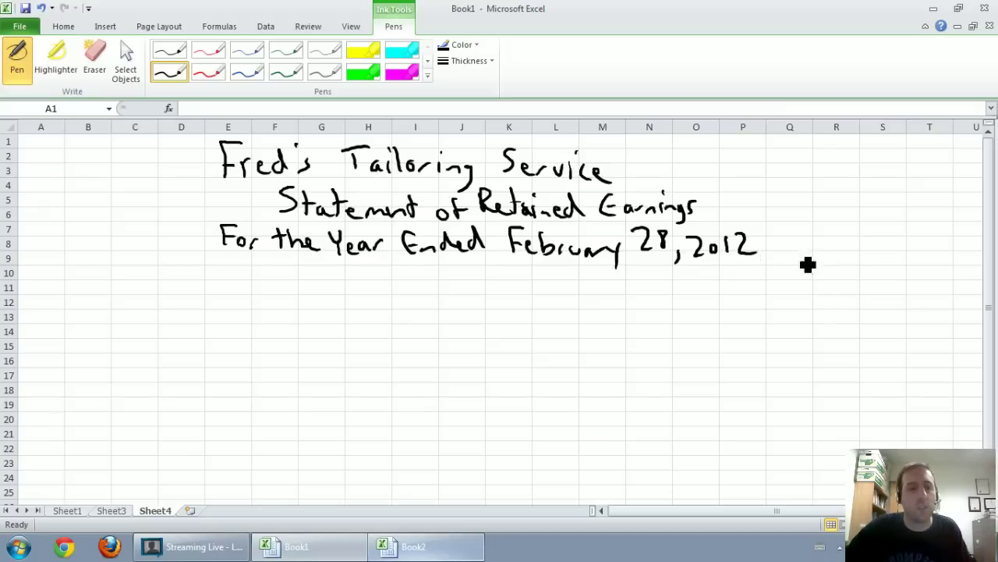
Step: Fill the Retained earnings (Mar 1, 2011) row in Sheet1's account balances, from its name to its SE label, with light blue
{"action": "left_click", "coordinate": [117, 513]}
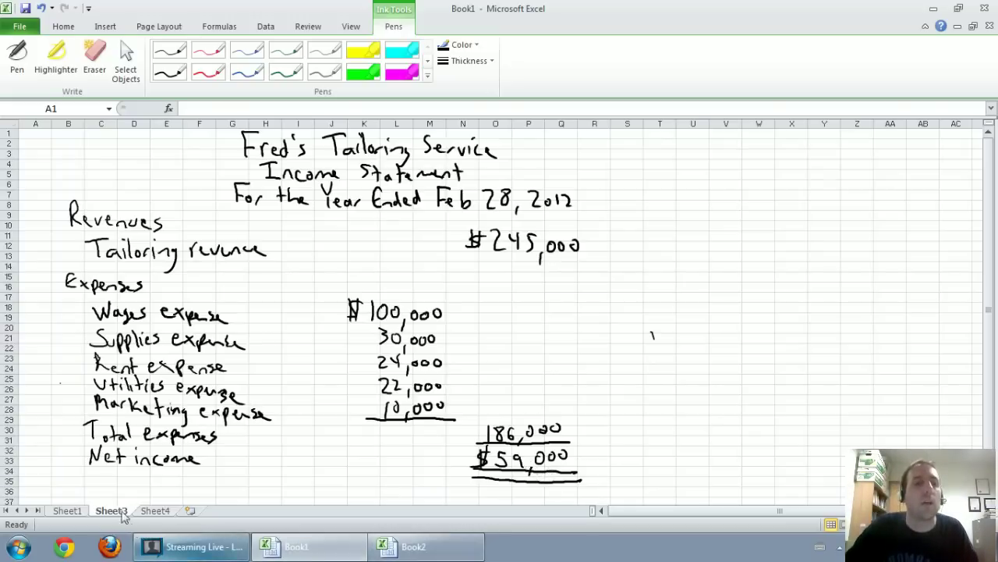
{"action": "left_click", "coordinate": [72, 510]}
{"action": "left_click", "coordinate": [392, 437]}
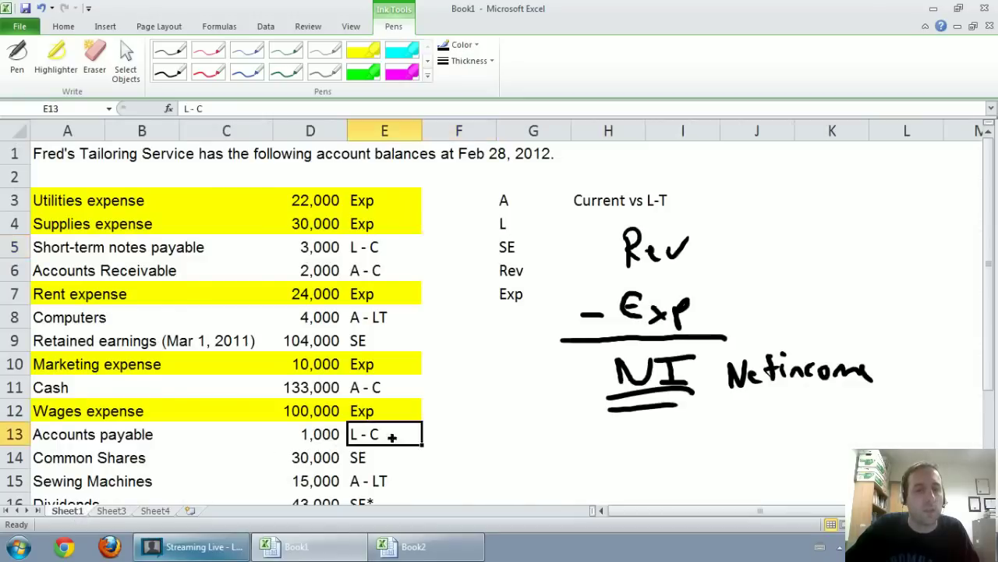
{"action": "scroll", "coordinate": [392, 438], "scroll_direction": "down", "scroll_amount": 1}
{"action": "scroll", "coordinate": [381, 435], "scroll_direction": "up", "scroll_amount": 1}
{"action": "scroll", "coordinate": [121, 469], "scroll_direction": "down", "scroll_amount": 1}
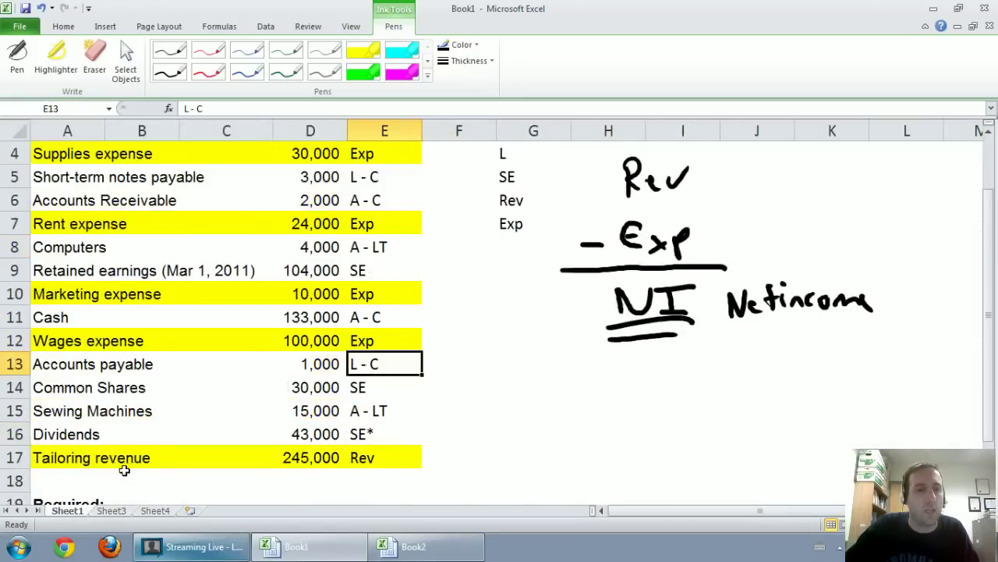
{"action": "scroll", "coordinate": [129, 347], "scroll_direction": "up", "scroll_amount": 1}
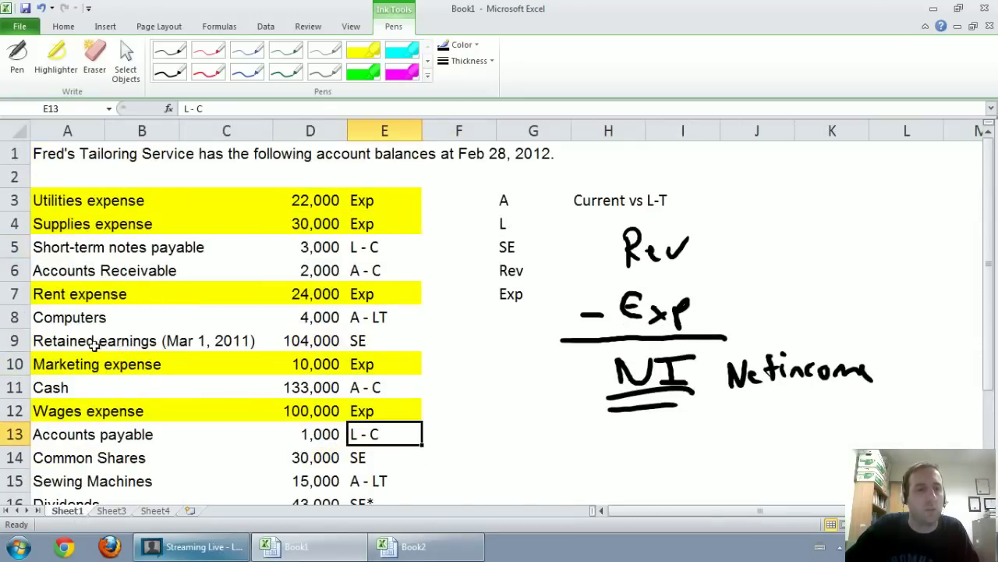
{"action": "left_click_drag", "start_coordinate": [94, 346], "coordinate": [373, 344]}
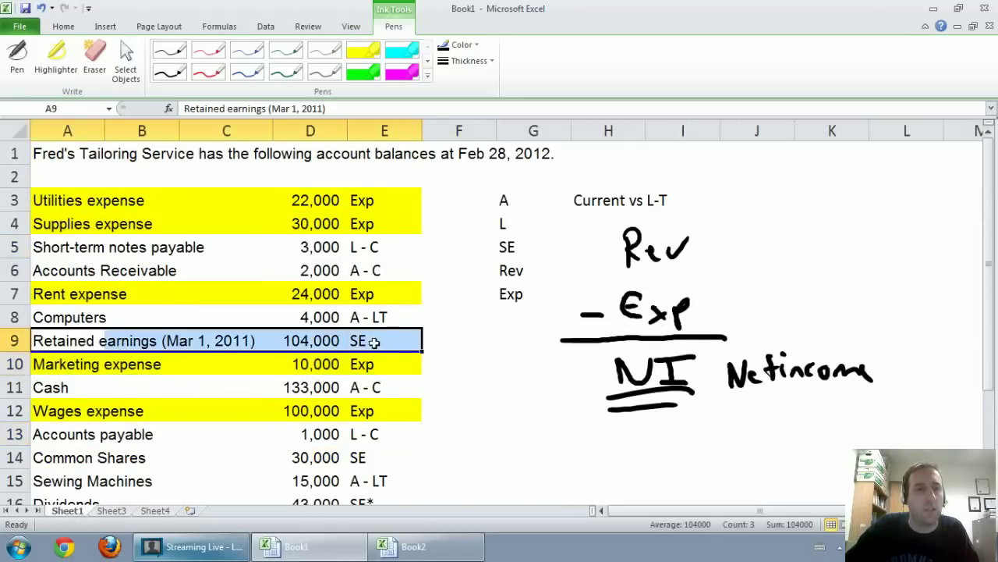
{"action": "left_click", "coordinate": [67, 27]}
{"action": "left_click", "coordinate": [230, 72]}
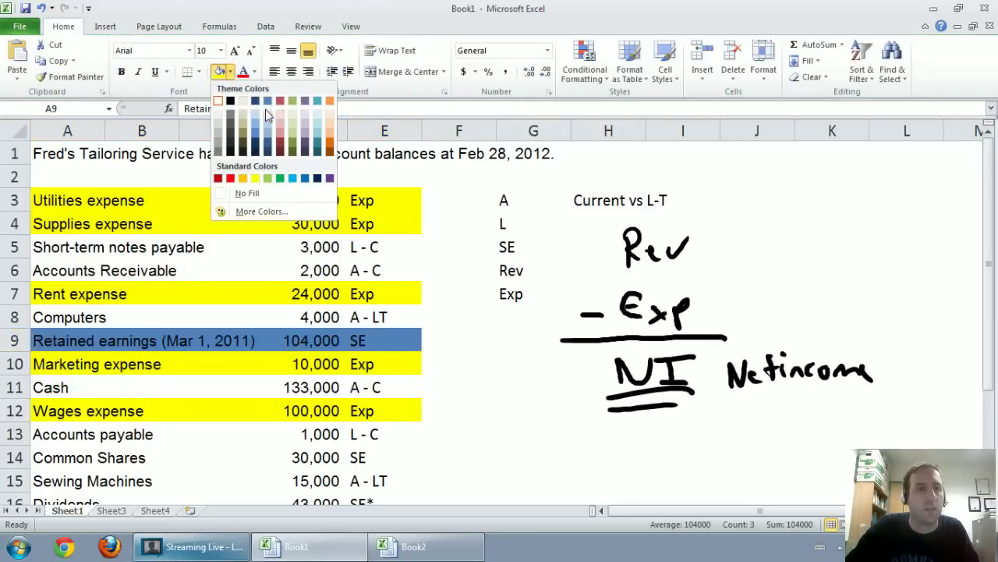
{"action": "left_click", "coordinate": [267, 125]}
{"action": "left_click", "coordinate": [324, 294]}
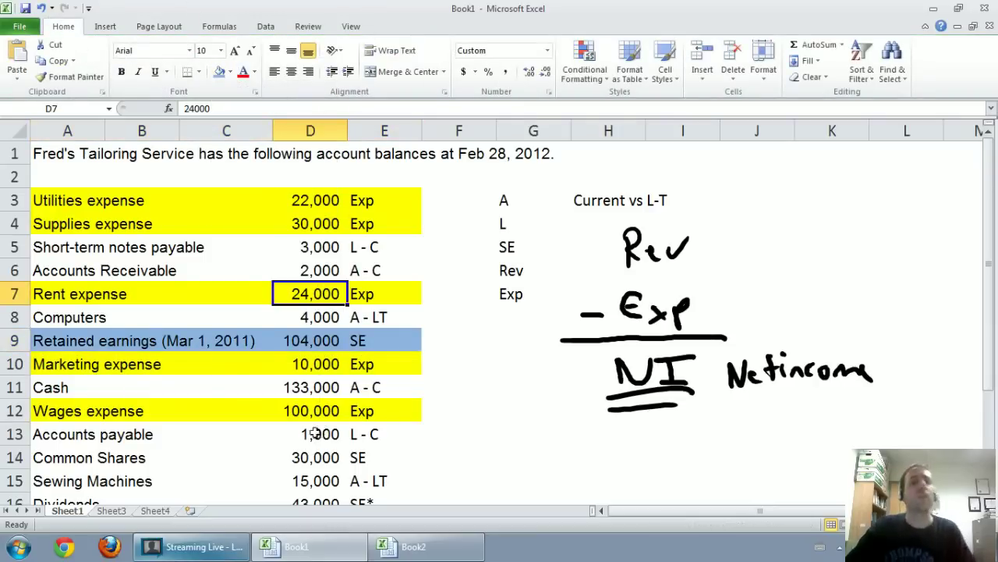
Step: Compare the date on the retained earnings row with the balance date in the sheet's title line
{"action": "left_click", "coordinate": [171, 346]}
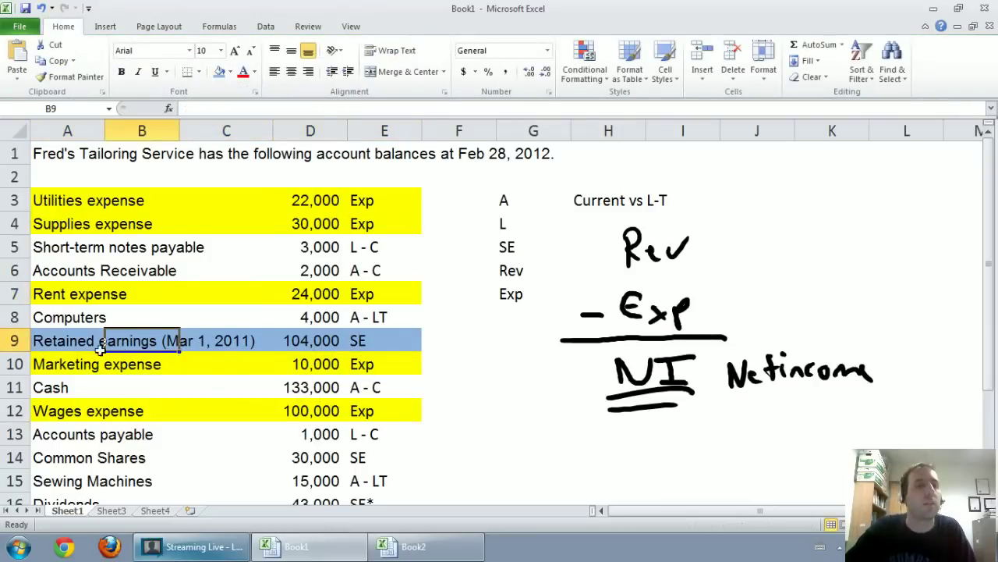
{"action": "left_click", "coordinate": [99, 349]}
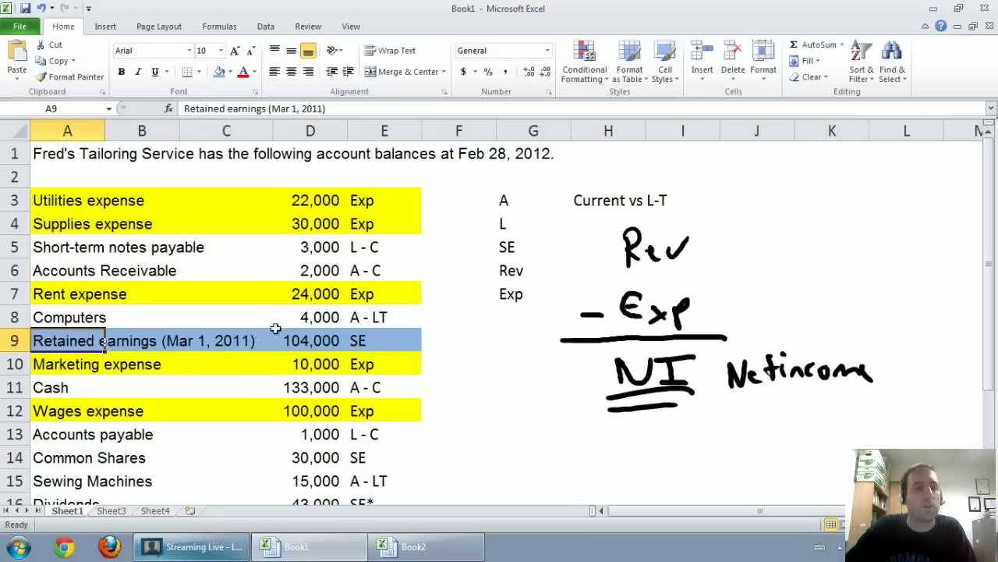
{"action": "left_click", "coordinate": [511, 152]}
{"action": "left_click", "coordinate": [480, 160]}
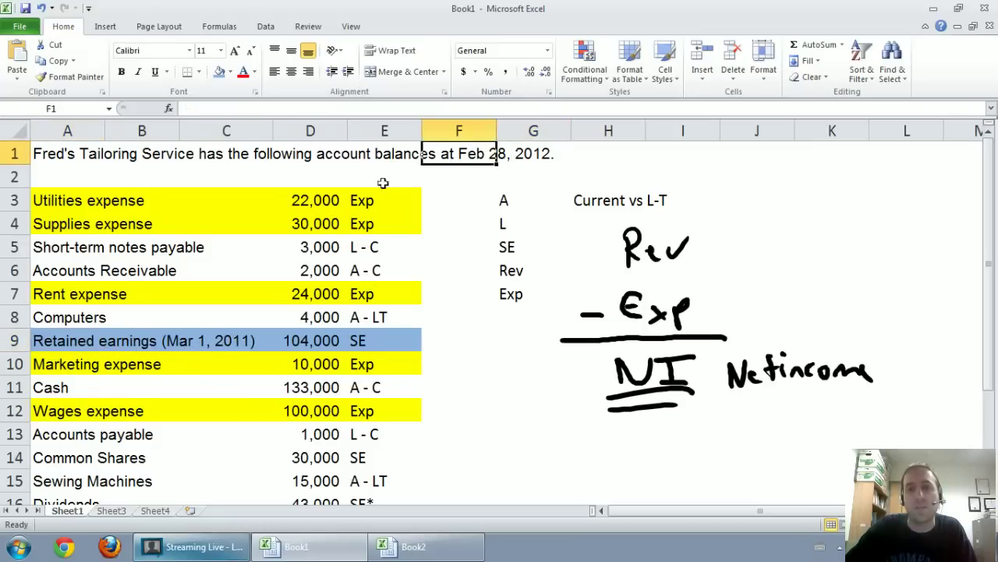
{"action": "left_click", "coordinate": [80, 156]}
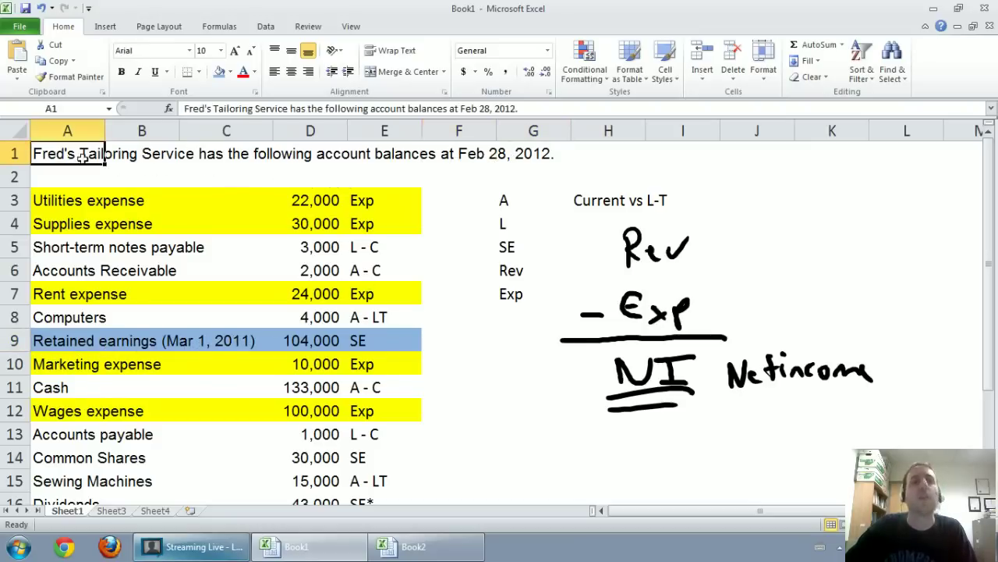
Step: Handwrite the opening line label "Retained Earnings, March 1, 2011" below the heading on Sheet4 in black ink
{"action": "left_click", "coordinate": [155, 511]}
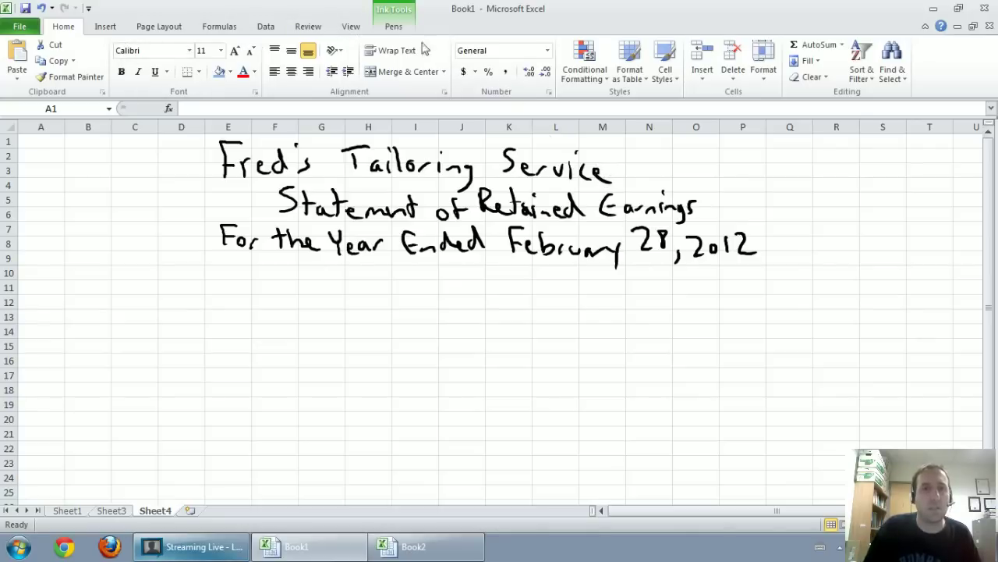
{"action": "left_click", "coordinate": [397, 10]}
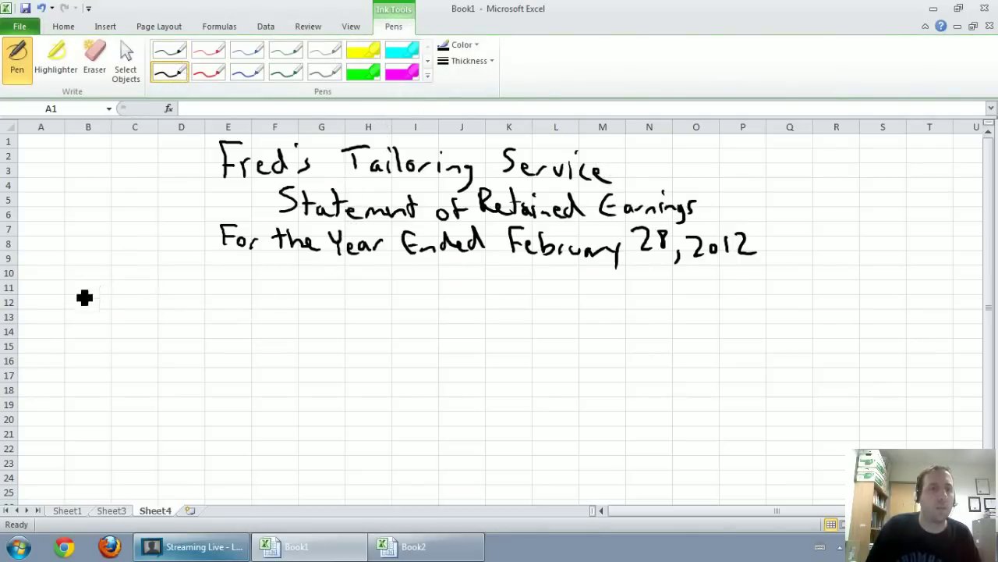
{"action": "mouse_move", "coordinate": [71, 281]}
{"action": "left_mouse_down"}
{"action": "mouse_move", "coordinate": [93, 288]}
{"action": "mouse_move", "coordinate": [109, 274]}
{"action": "mouse_move", "coordinate": [127, 292]}
{"action": "mouse_move", "coordinate": [258, 292]}
{"action": "mouse_move", "coordinate": [273, 304]}
{"action": "mouse_move", "coordinate": [288, 288]}
{"action": "mouse_move", "coordinate": [307, 312]}
{"action": "mouse_move", "coordinate": [435, 290]}
{"action": "mouse_move", "coordinate": [452, 311]}
{"action": "mouse_move", "coordinate": [538, 295]}
{"action": "left_mouse_up"}
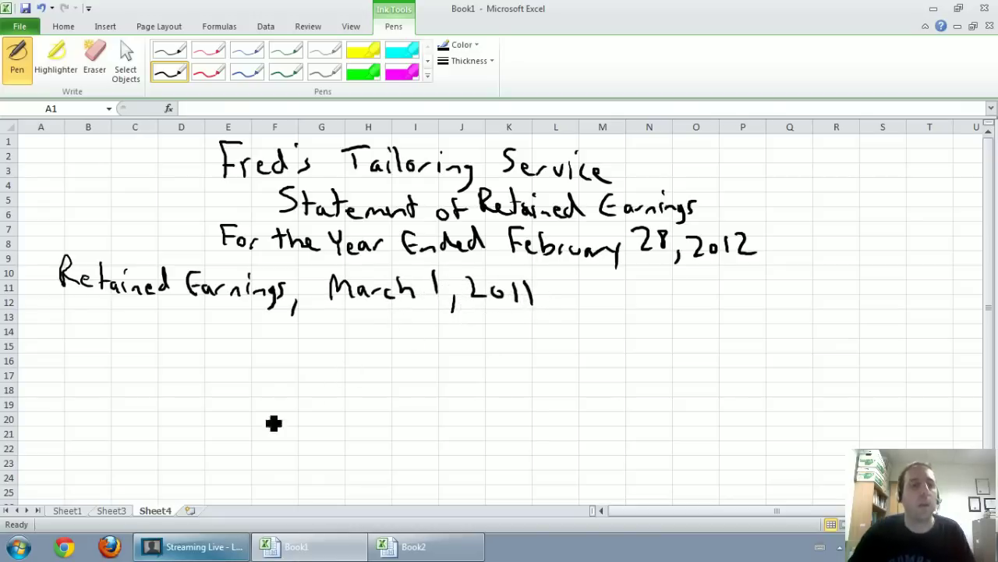
Step: Look up the opening retained earnings on Sheet1 and handwrite 104,000 beside the March 1, 2011 line on Sheet4
{"action": "left_click", "coordinate": [65, 513]}
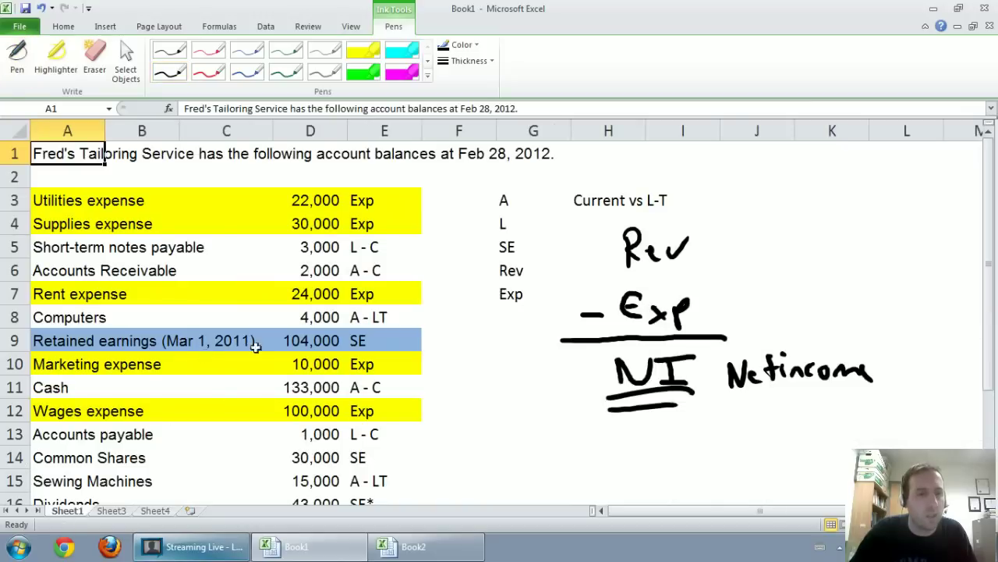
{"action": "left_click", "coordinate": [156, 511]}
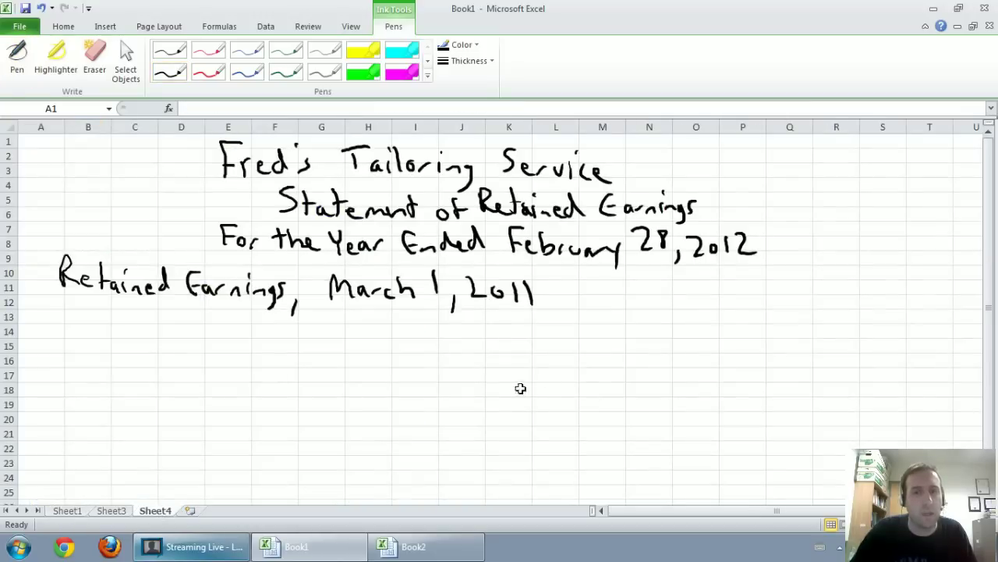
{"action": "left_click", "coordinate": [178, 72]}
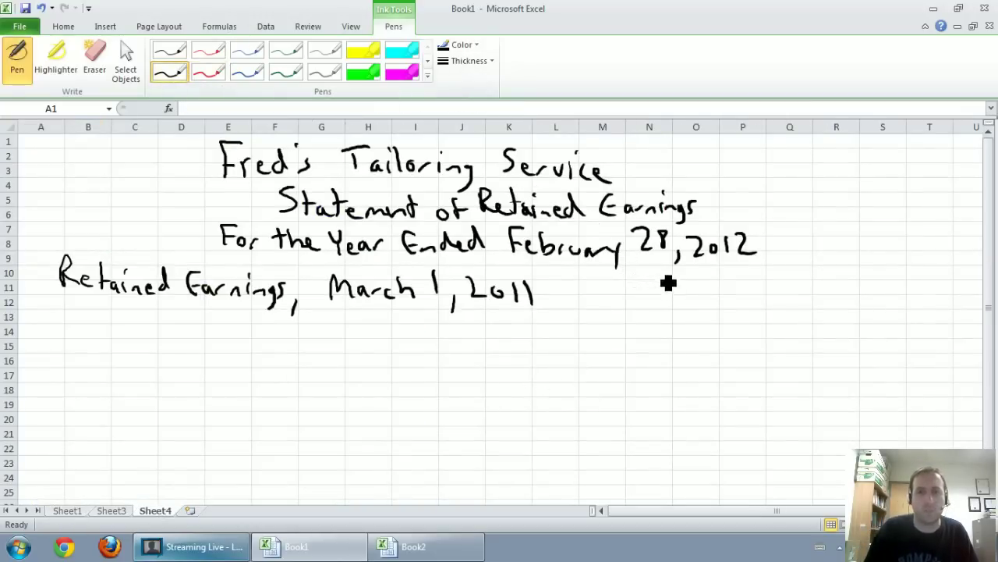
{"action": "left_click_drag", "start_coordinate": [660, 274], "coordinate": [660, 298]}
{"action": "mouse_move", "coordinate": [676, 276]}
{"action": "left_mouse_down"}
{"action": "mouse_move", "coordinate": [686, 289]}
{"action": "mouse_move", "coordinate": [676, 277]}
{"action": "left_mouse_up"}
{"action": "mouse_move", "coordinate": [689, 282]}
{"action": "left_mouse_down"}
{"action": "mouse_move", "coordinate": [718, 308]}
{"action": "mouse_move", "coordinate": [737, 290]}
{"action": "mouse_move", "coordinate": [766, 290]}
{"action": "left_mouse_up"}
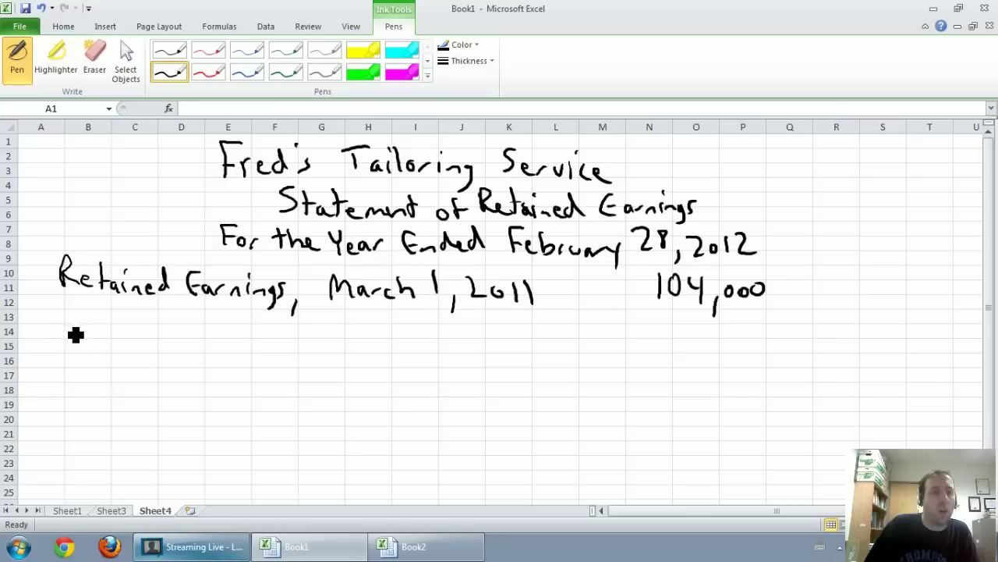
Step: Handwrite the line "Add: Net income" below the opening balance and enter 59,000 from the income statement in the amount column
{"action": "mouse_move", "coordinate": [61, 341]}
{"action": "left_mouse_down"}
{"action": "mouse_move", "coordinate": [69, 319]}
{"action": "mouse_move", "coordinate": [114, 335]}
{"action": "mouse_move", "coordinate": [140, 325]}
{"action": "mouse_move", "coordinate": [156, 341]}
{"action": "mouse_move", "coordinate": [162, 316]}
{"action": "mouse_move", "coordinate": [179, 338]}
{"action": "mouse_move", "coordinate": [226, 325]}
{"action": "mouse_move", "coordinate": [244, 347]}
{"action": "mouse_move", "coordinate": [283, 343]}
{"action": "left_mouse_up"}
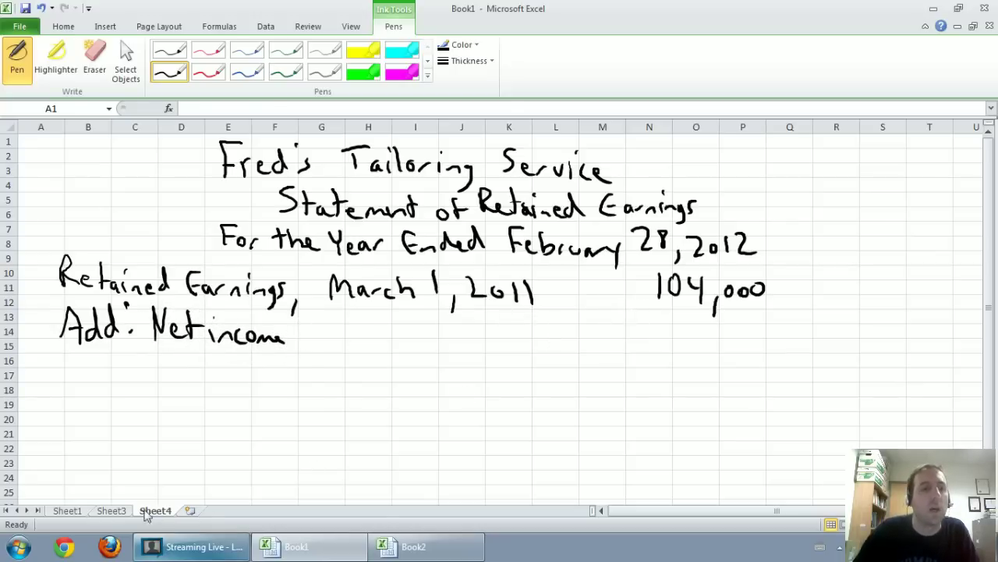
{"action": "left_click", "coordinate": [111, 512]}
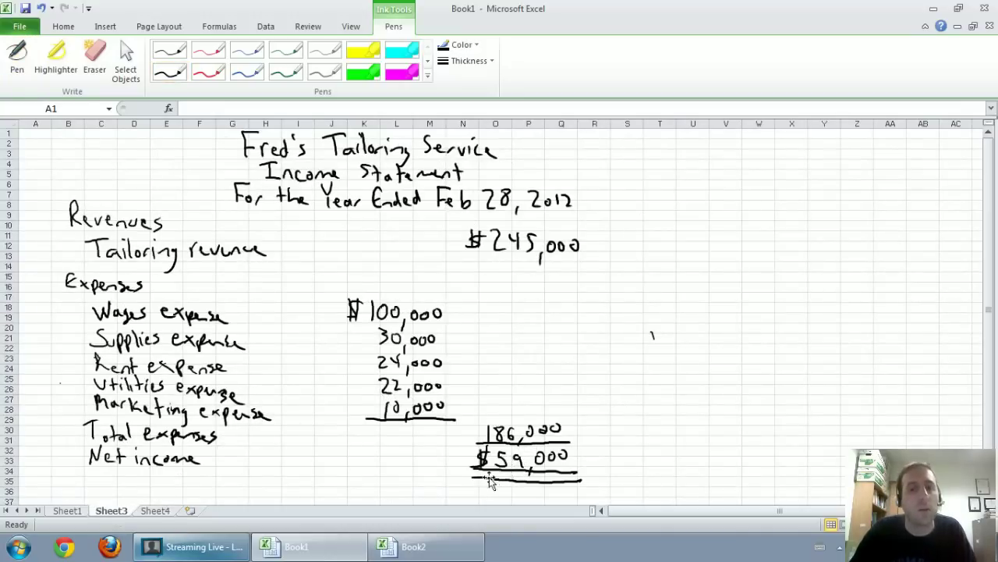
{"action": "left_click", "coordinate": [419, 549]}
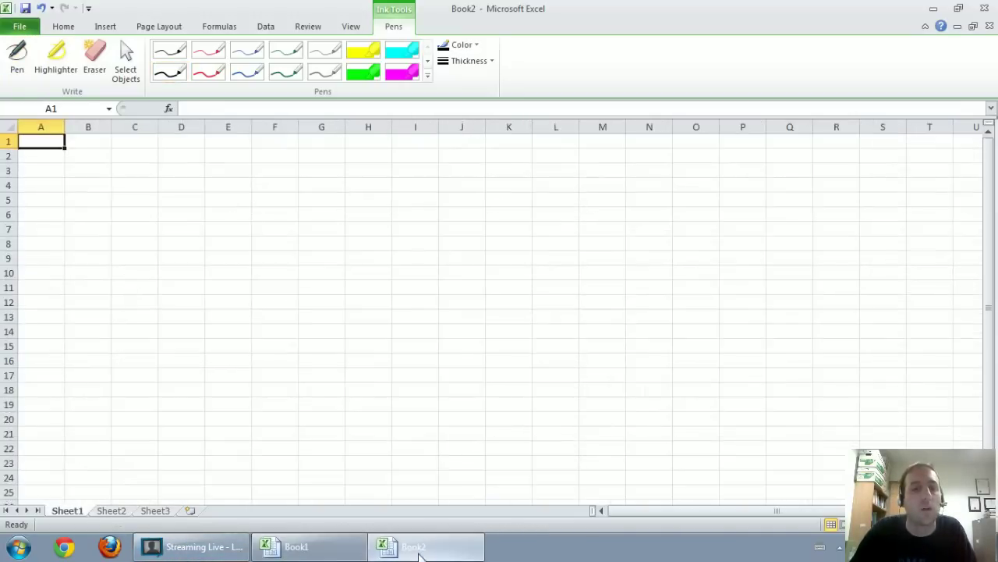
{"action": "left_click", "coordinate": [343, 548]}
{"action": "left_click", "coordinate": [162, 511]}
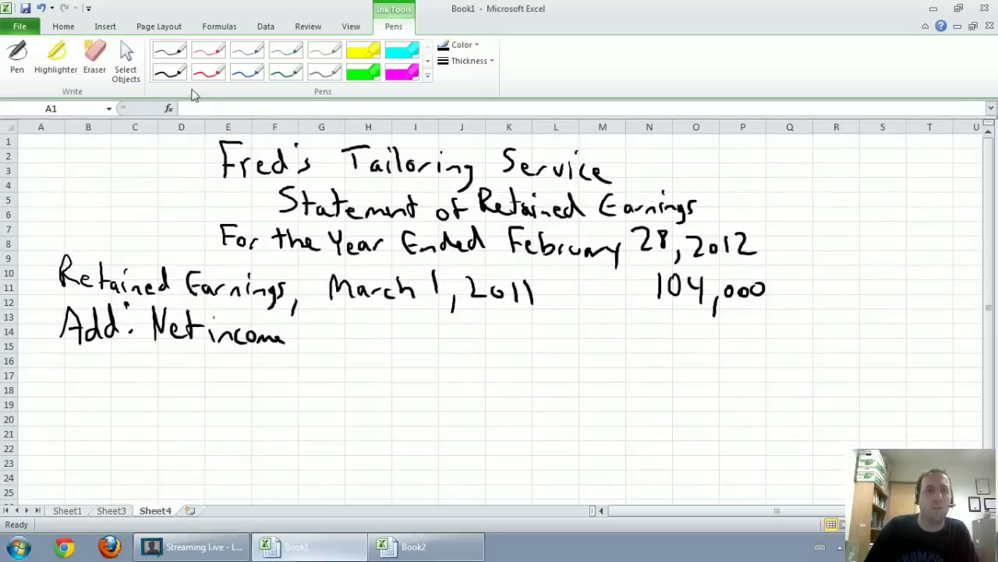
{"action": "left_click", "coordinate": [169, 74]}
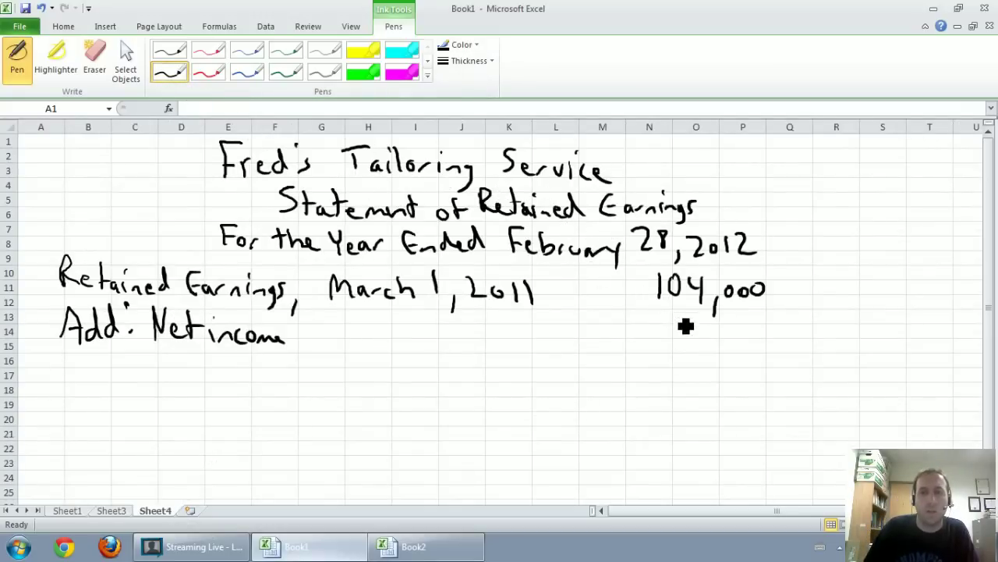
{"action": "mouse_move", "coordinate": [684, 319]}
{"action": "left_mouse_down"}
{"action": "mouse_move", "coordinate": [671, 330]}
{"action": "mouse_move", "coordinate": [713, 341]}
{"action": "mouse_move", "coordinate": [713, 351]}
{"action": "mouse_move", "coordinate": [768, 334]}
{"action": "left_mouse_up"}
Step: Rule a line under the net income amount and handwrite the subtotal 163,000 beneath it
{"action": "left_click_drag", "start_coordinate": [644, 350], "coordinate": [788, 357]}
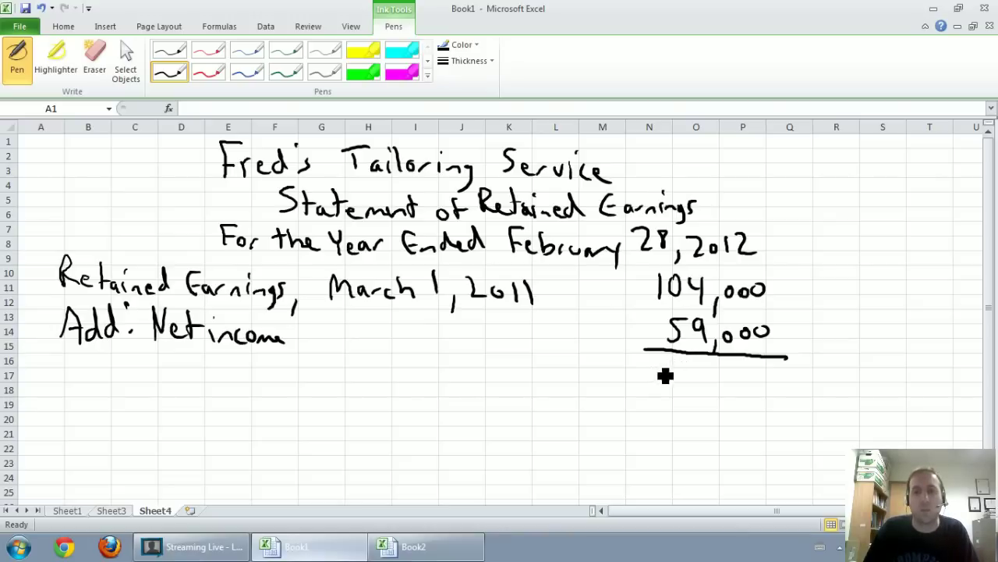
{"action": "mouse_move", "coordinate": [657, 369]}
{"action": "left_mouse_down"}
{"action": "mouse_move", "coordinate": [656, 392]}
{"action": "mouse_move", "coordinate": [676, 388]}
{"action": "left_mouse_up"}
{"action": "mouse_move", "coordinate": [694, 371]}
{"action": "left_mouse_down"}
{"action": "mouse_move", "coordinate": [708, 374]}
{"action": "mouse_move", "coordinate": [692, 397]}
{"action": "mouse_move", "coordinate": [716, 406]}
{"action": "mouse_move", "coordinate": [738, 388]}
{"action": "left_mouse_up"}
{"action": "left_click_drag", "start_coordinate": [751, 380], "coordinate": [768, 385]}
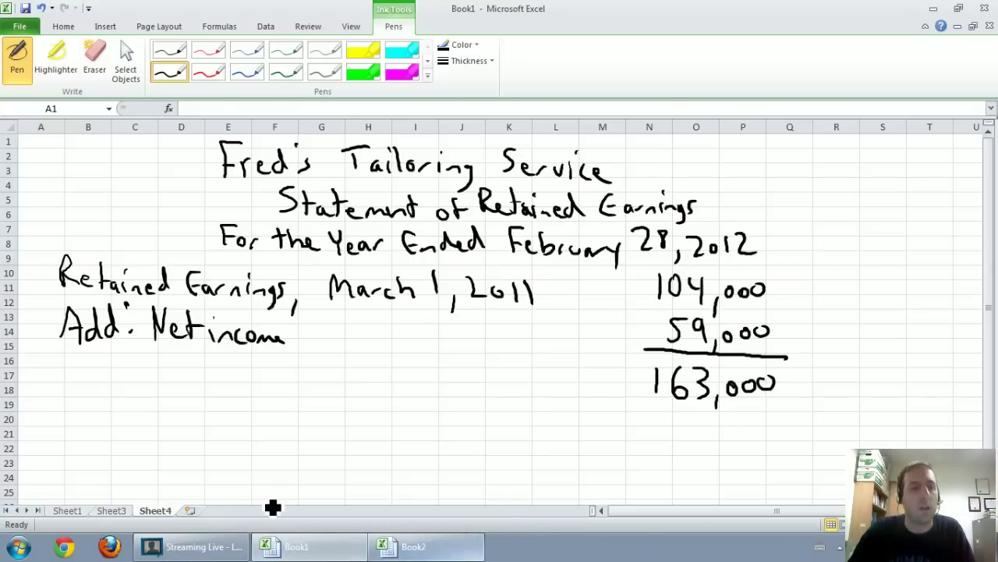
Step: Shade the Dividends row, A16:E16, in the Sheet1 account balances with the same blue fill as the retained earnings row
{"action": "left_click", "coordinate": [113, 511]}
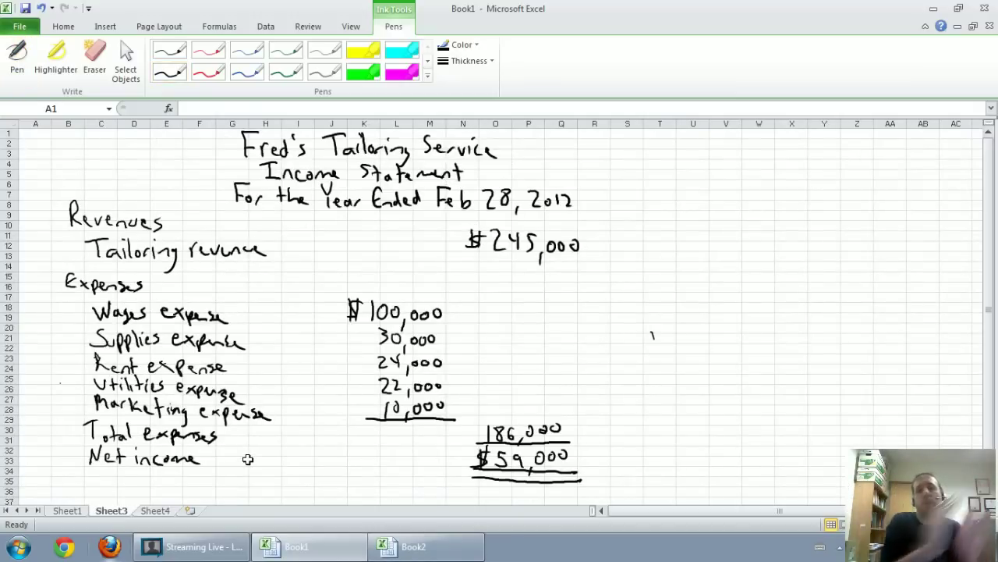
{"action": "left_click", "coordinate": [163, 514]}
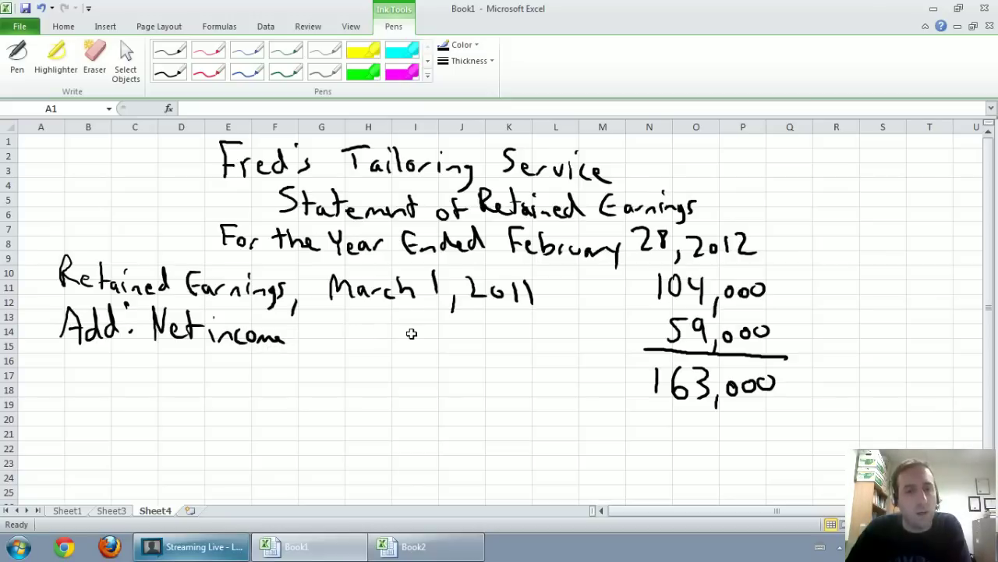
{"action": "left_click", "coordinate": [83, 512]}
{"action": "scroll", "coordinate": [166, 458], "scroll_direction": "down", "scroll_amount": 1}
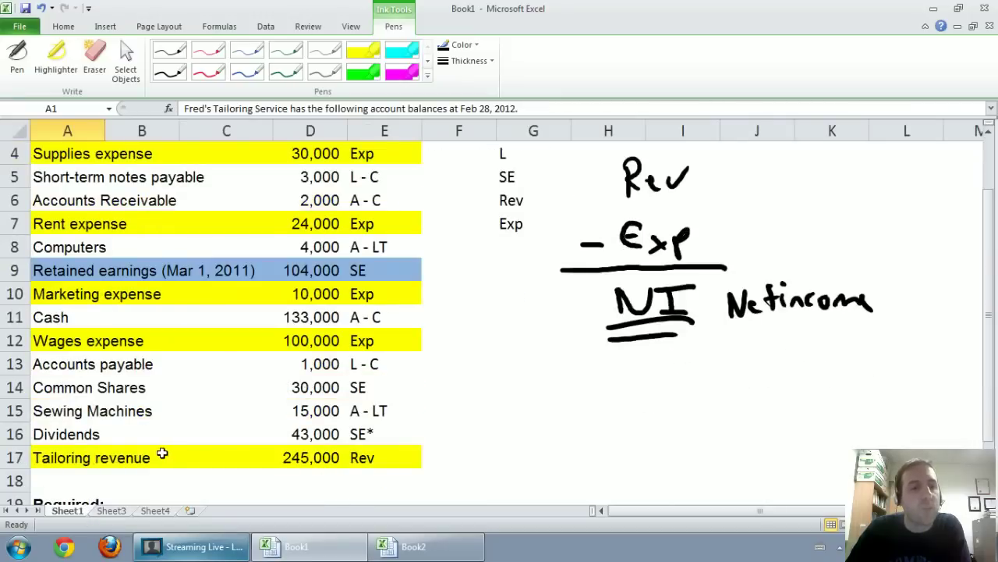
{"action": "left_click_drag", "start_coordinate": [85, 437], "coordinate": [361, 425]}
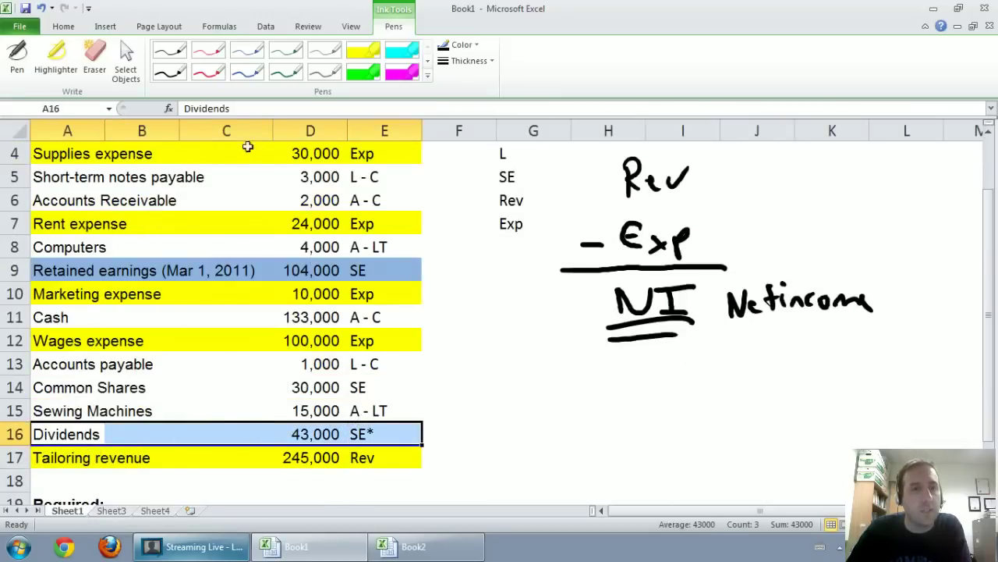
{"action": "left_click", "coordinate": [64, 28]}
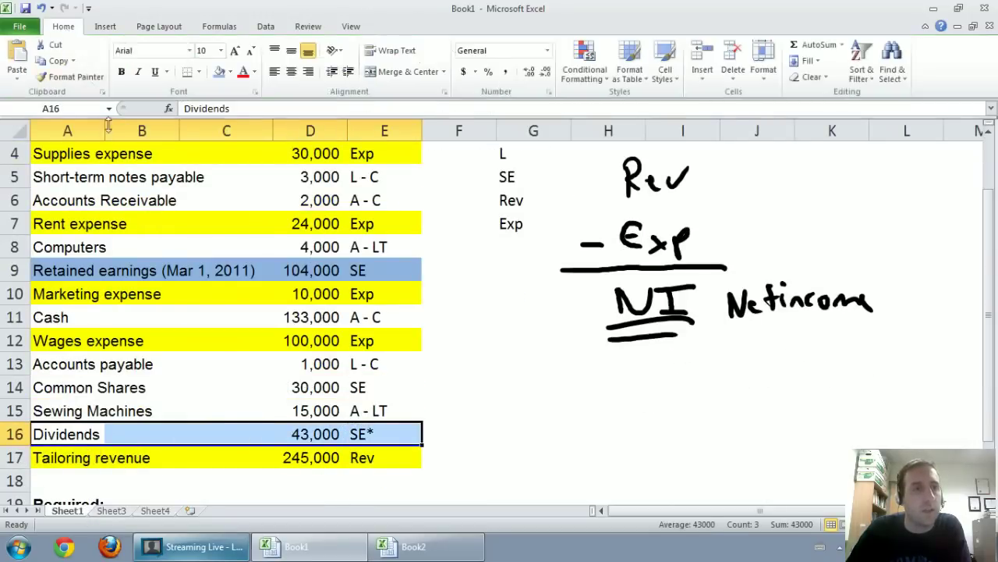
{"action": "left_click", "coordinate": [221, 72]}
{"action": "left_click", "coordinate": [443, 229]}
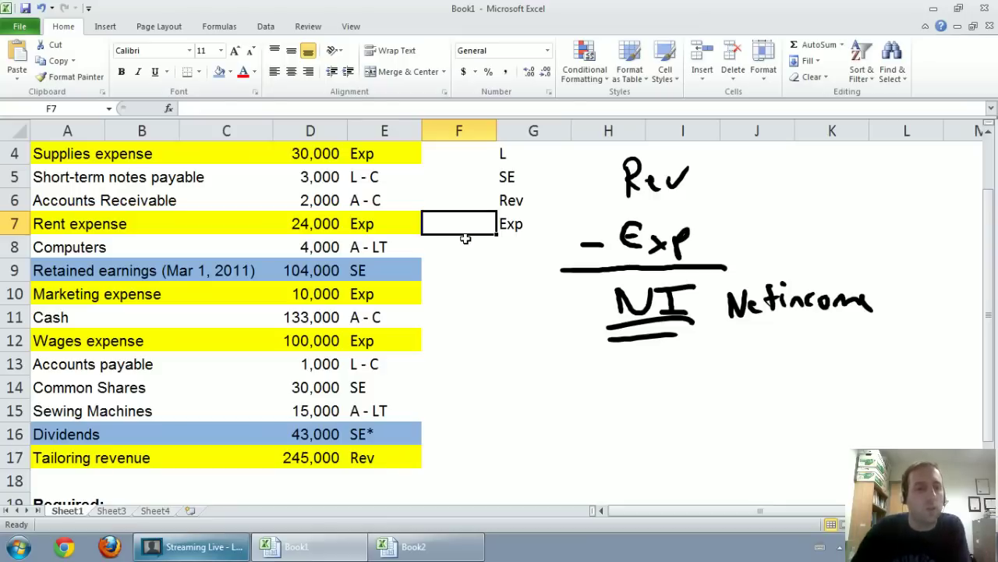
Step: Check the balance date in the Sheet1 heading and the amount recorded for dividends
{"action": "scroll", "coordinate": [331, 422], "scroll_direction": "up", "scroll_amount": 1}
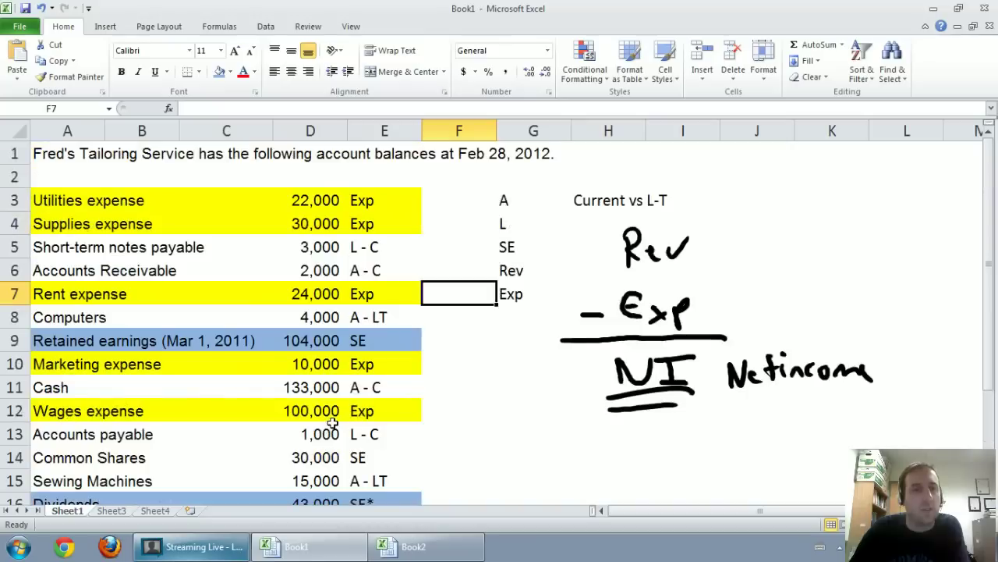
{"action": "left_click", "coordinate": [62, 156]}
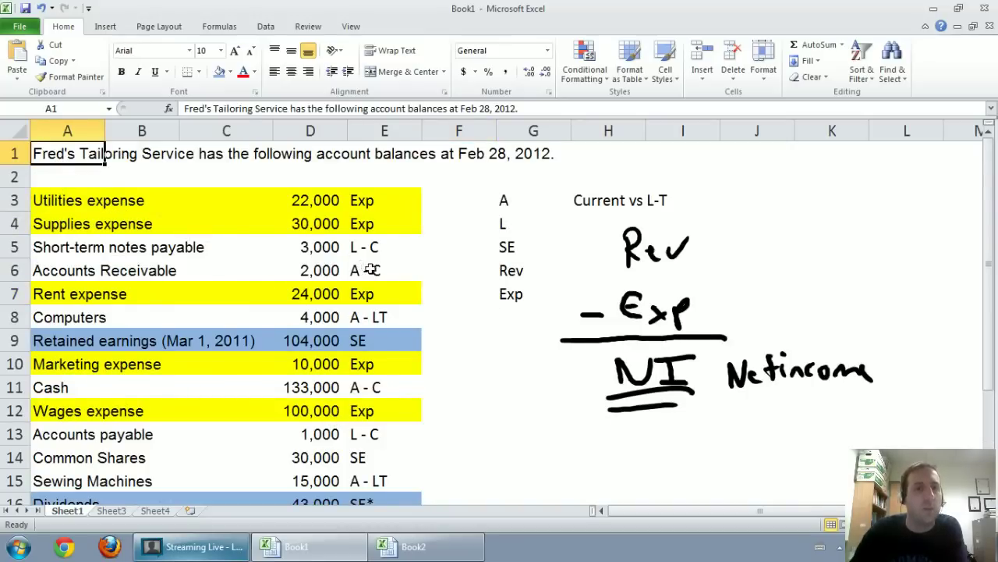
{"action": "scroll", "coordinate": [370, 269], "scroll_direction": "down", "scroll_amount": 1}
{"action": "left_click", "coordinate": [252, 435]}
{"action": "left_click", "coordinate": [294, 439]}
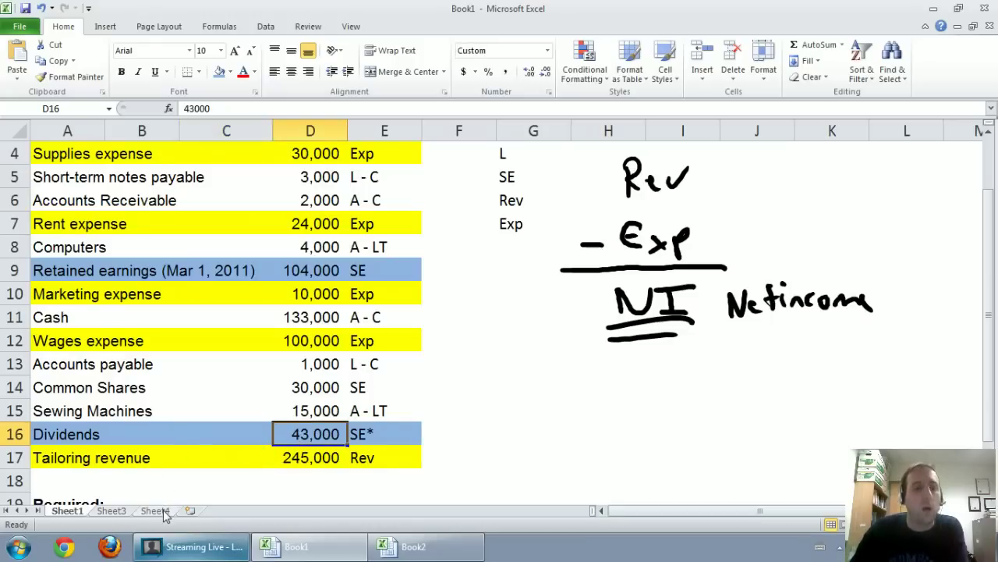
Step: Handwrite the line label "Less: Dividends" in black ink below the net income line on Sheet4
{"action": "left_click", "coordinate": [156, 511]}
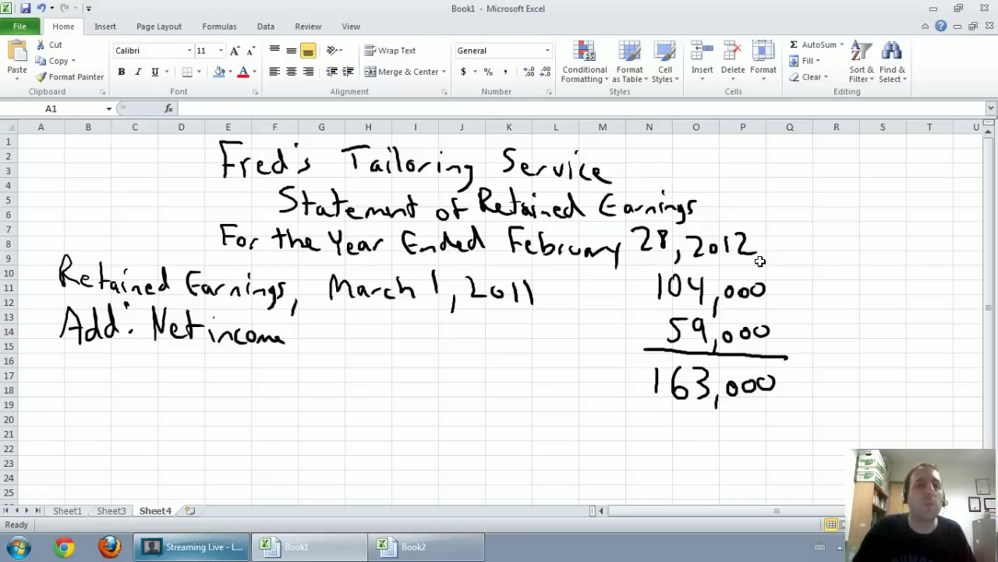
{"action": "left_click", "coordinate": [452, 303]}
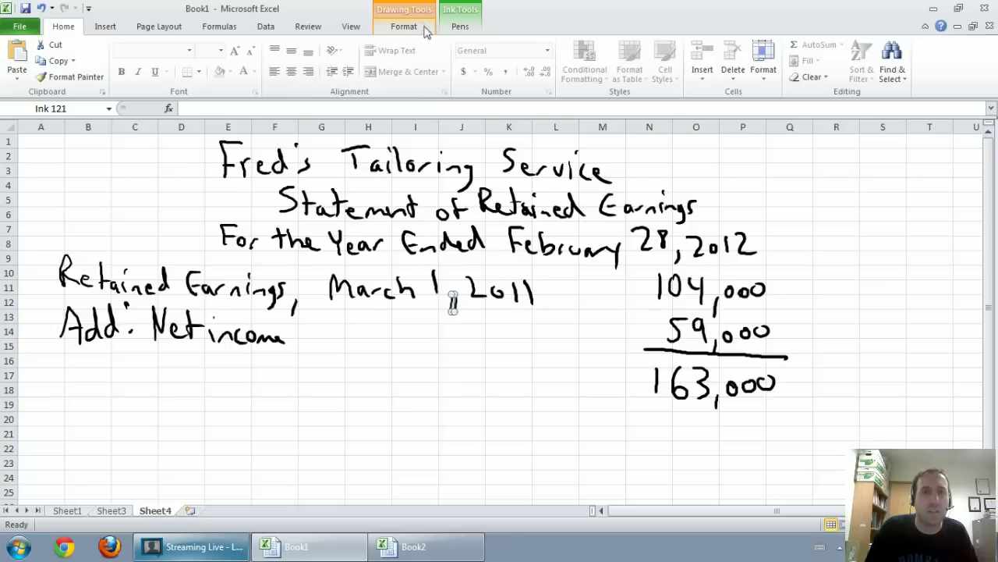
{"action": "left_click", "coordinate": [463, 29]}
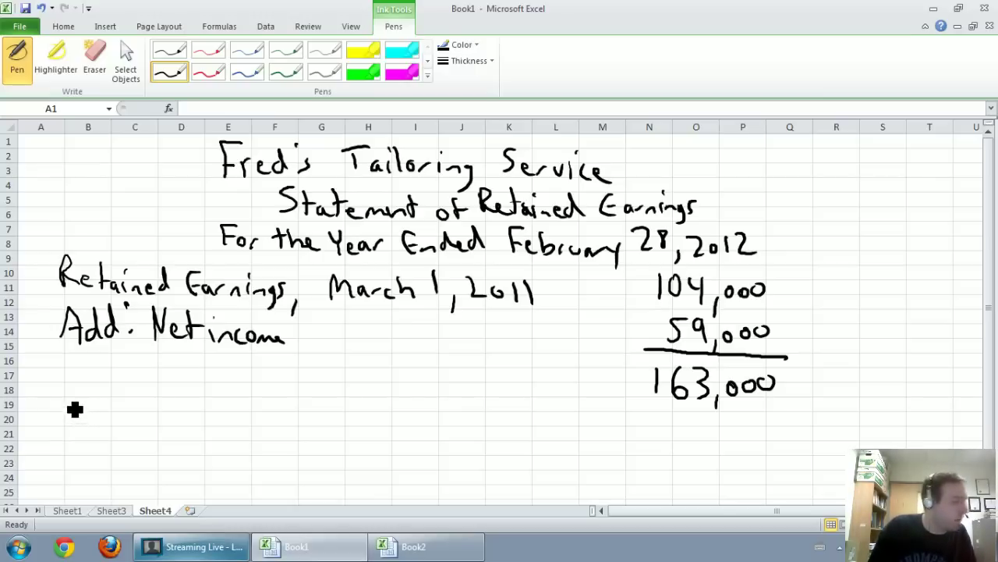
{"action": "mouse_move", "coordinate": [69, 408]}
{"action": "left_mouse_down"}
{"action": "mouse_move", "coordinate": [92, 440]}
{"action": "mouse_move", "coordinate": [111, 439]}
{"action": "left_mouse_up"}
{"action": "left_click_drag", "start_coordinate": [120, 421], "coordinate": [121, 438]}
{"action": "left_click", "coordinate": [127, 406]}
{"action": "left_click", "coordinate": [137, 428]}
{"action": "mouse_move", "coordinate": [166, 408]}
{"action": "left_mouse_down"}
{"action": "mouse_move", "coordinate": [166, 438]}
{"action": "mouse_move", "coordinate": [258, 439]}
{"action": "mouse_move", "coordinate": [281, 428]}
{"action": "left_mouse_up"}
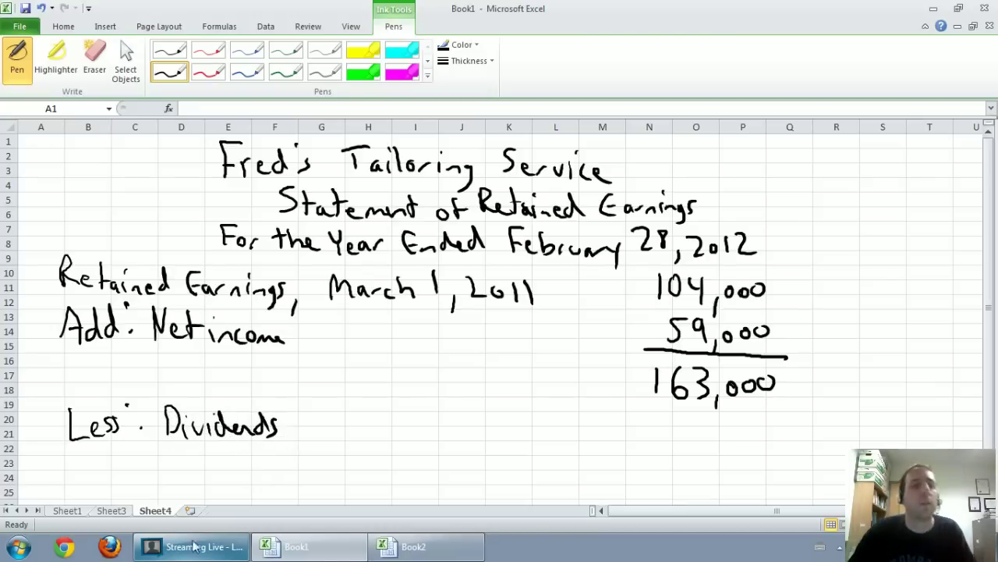
Step: Look up the dividends on Sheet1, handwrite (43,000) in parentheses under the 163,000 subtotal on Sheet4, and rule a line beneath it
{"action": "left_click", "coordinate": [72, 515]}
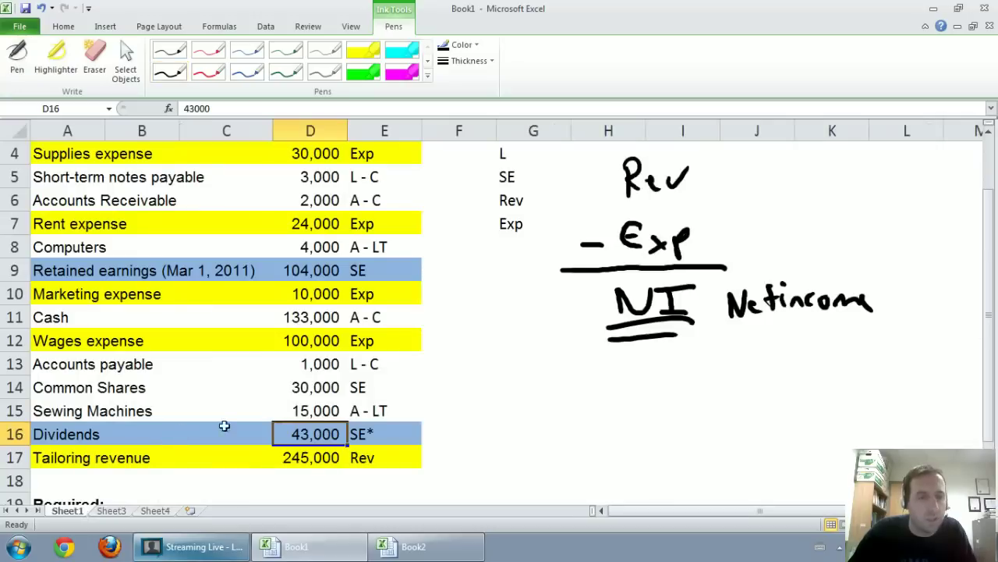
{"action": "left_click", "coordinate": [167, 513]}
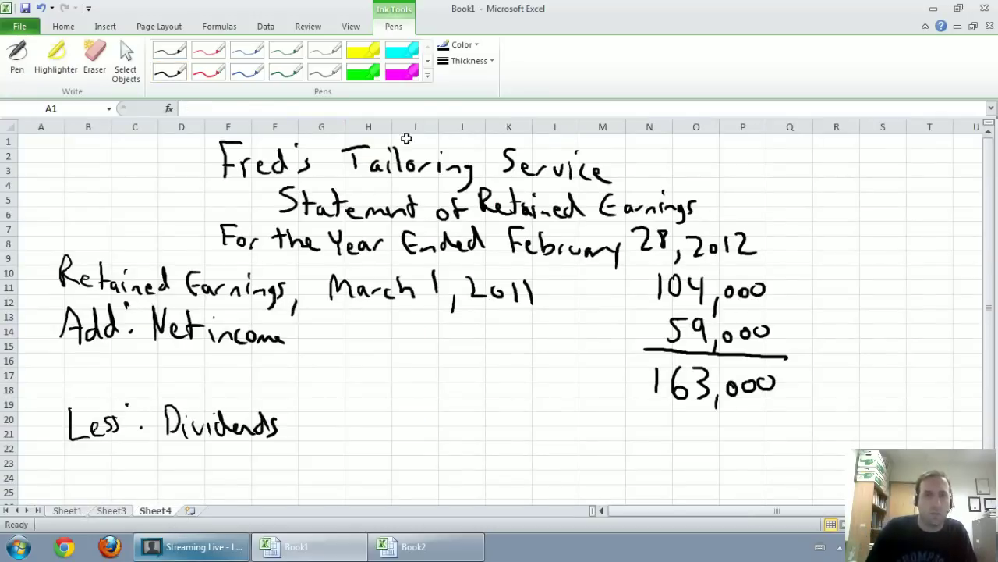
{"action": "left_click", "coordinate": [170, 72]}
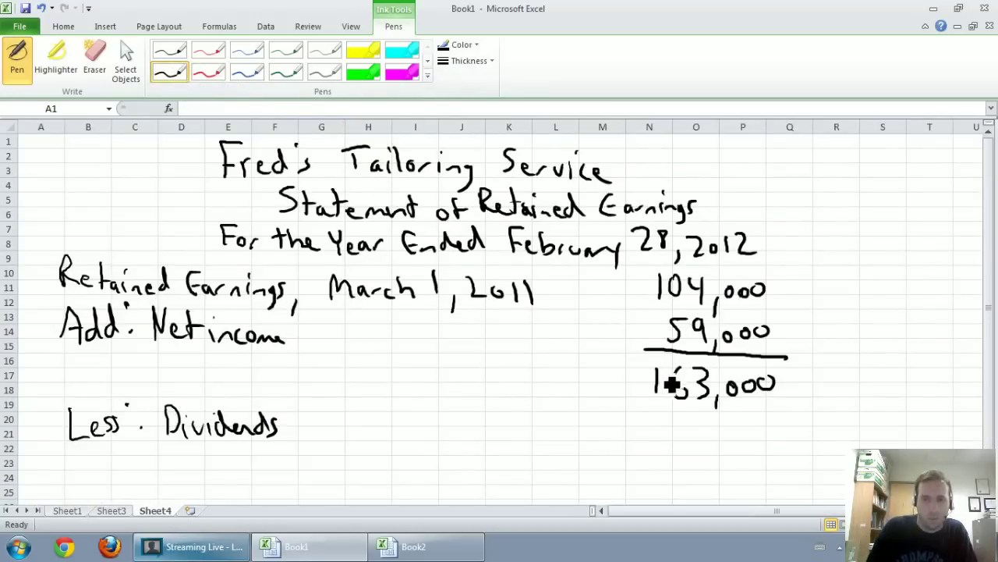
{"action": "mouse_move", "coordinate": [677, 403]}
{"action": "left_mouse_down"}
{"action": "mouse_move", "coordinate": [691, 415]}
{"action": "mouse_move", "coordinate": [683, 428]}
{"action": "left_mouse_up"}
{"action": "left_click_drag", "start_coordinate": [716, 403], "coordinate": [687, 429]}
{"action": "mouse_move", "coordinate": [711, 429]}
{"action": "left_mouse_down"}
{"action": "mouse_move", "coordinate": [710, 442]}
{"action": "mouse_move", "coordinate": [737, 419]}
{"action": "mouse_move", "coordinate": [764, 418]}
{"action": "left_mouse_up"}
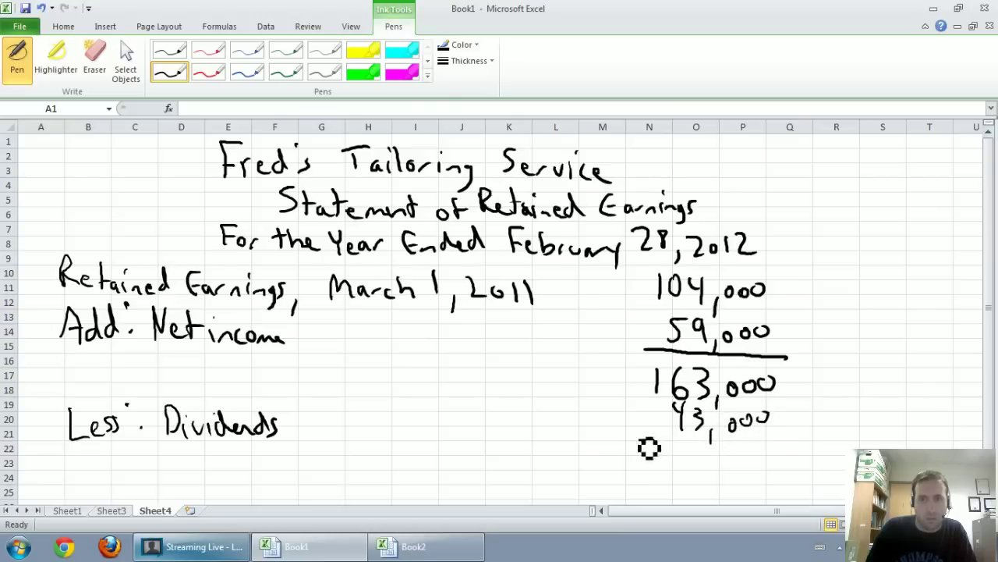
{"action": "left_click_drag", "start_coordinate": [639, 442], "coordinate": [794, 442]}
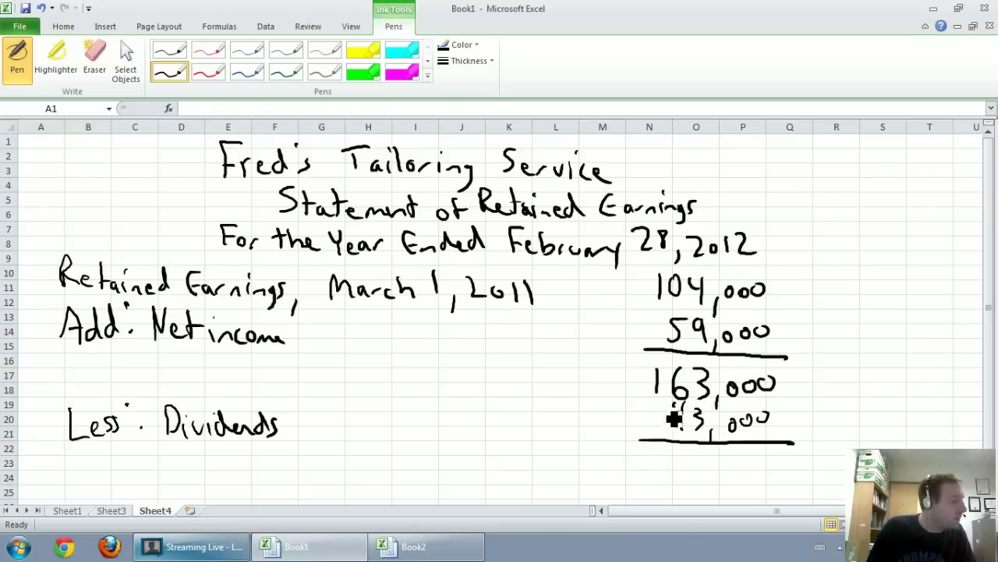
{"action": "left_click_drag", "start_coordinate": [664, 406], "coordinate": [659, 435]}
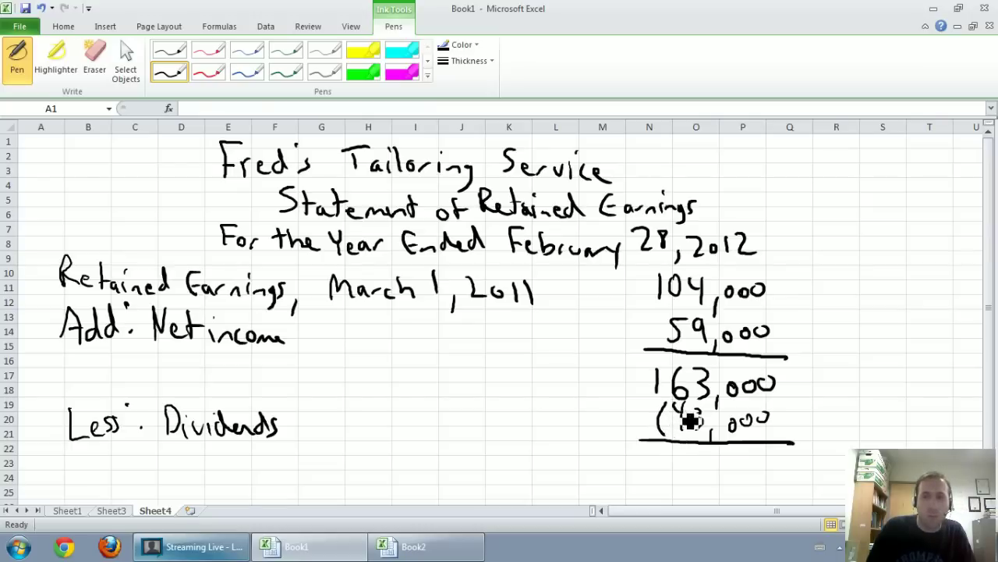
{"action": "left_click_drag", "start_coordinate": [779, 405], "coordinate": [782, 433]}
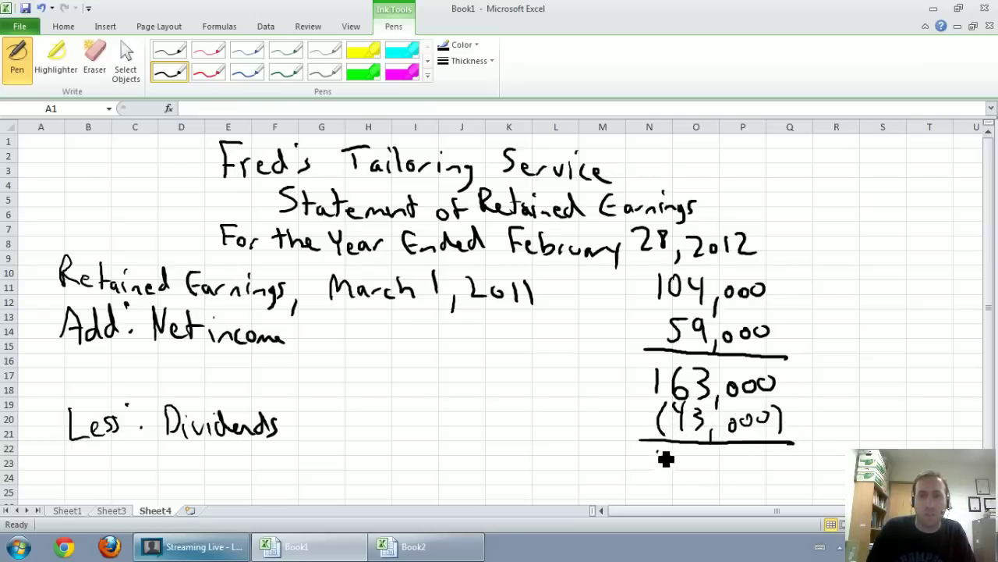
Step: Handwrite the closing balance 120,000 below the ruled line in the amount column
{"action": "mouse_move", "coordinate": [657, 454]}
{"action": "left_mouse_down"}
{"action": "mouse_move", "coordinate": [657, 471]}
{"action": "mouse_move", "coordinate": [686, 473]}
{"action": "left_mouse_up"}
{"action": "mouse_move", "coordinate": [702, 460]}
{"action": "left_mouse_down"}
{"action": "mouse_move", "coordinate": [709, 479]}
{"action": "mouse_move", "coordinate": [706, 460]}
{"action": "left_mouse_up"}
{"action": "mouse_move", "coordinate": [714, 474]}
{"action": "left_mouse_down"}
{"action": "mouse_move", "coordinate": [713, 485]}
{"action": "mouse_move", "coordinate": [732, 464]}
{"action": "left_mouse_up"}
{"action": "left_click_drag", "start_coordinate": [750, 462], "coordinate": [771, 466]}
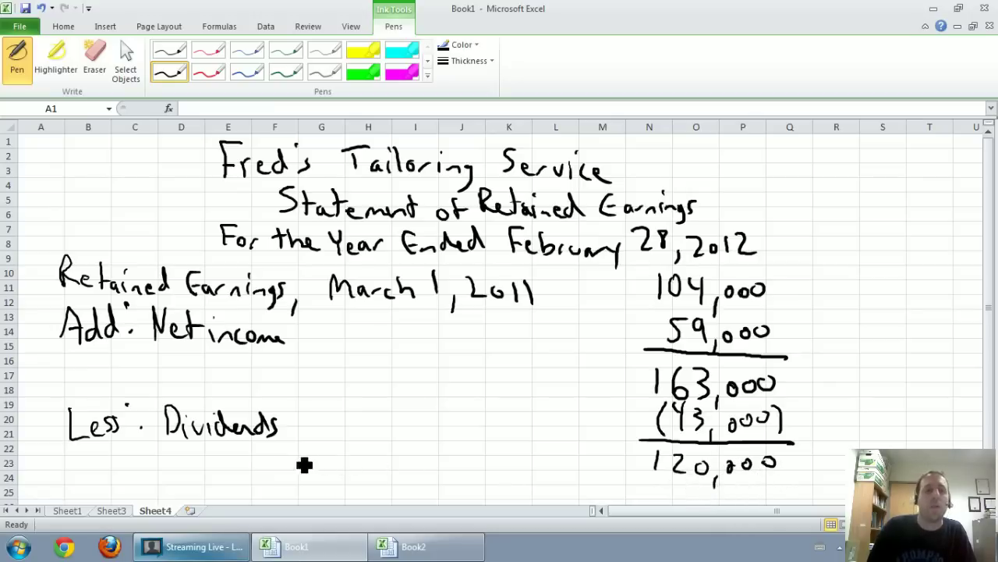
Step: Handwrite the closing line label "Retained Earnings, February 28, 2011" below the dividends line
{"action": "mouse_move", "coordinate": [69, 480]}
{"action": "left_mouse_down"}
{"action": "mouse_move", "coordinate": [79, 464]}
{"action": "mouse_move", "coordinate": [104, 463]}
{"action": "mouse_move", "coordinate": [138, 484]}
{"action": "mouse_move", "coordinate": [216, 461]}
{"action": "mouse_move", "coordinate": [205, 466]}
{"action": "mouse_move", "coordinate": [286, 475]}
{"action": "mouse_move", "coordinate": [290, 465]}
{"action": "mouse_move", "coordinate": [295, 477]}
{"action": "left_mouse_up"}
{"action": "mouse_move", "coordinate": [336, 447]}
{"action": "left_mouse_down"}
{"action": "mouse_move", "coordinate": [356, 473]}
{"action": "mouse_move", "coordinate": [408, 470]}
{"action": "mouse_move", "coordinate": [426, 482]}
{"action": "left_mouse_up"}
{"action": "mouse_move", "coordinate": [443, 439]}
{"action": "left_mouse_down"}
{"action": "mouse_move", "coordinate": [524, 458]}
{"action": "mouse_move", "coordinate": [546, 446]}
{"action": "mouse_move", "coordinate": [550, 460]}
{"action": "left_mouse_up"}
Step: Double-underline the closing 120,000 and add handwritten dollar signs before the 104,000 and 120,000 amounts
{"action": "left_click_drag", "start_coordinate": [641, 482], "coordinate": [790, 482]}
{"action": "left_click_drag", "start_coordinate": [643, 489], "coordinate": [789, 493]}
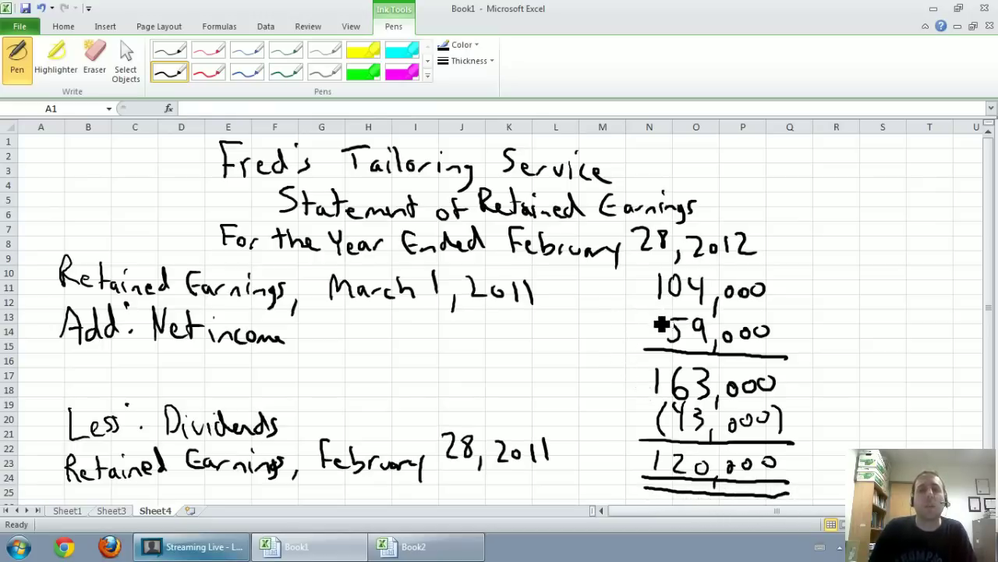
{"action": "left_click_drag", "start_coordinate": [638, 274], "coordinate": [632, 300]}
{"action": "left_click_drag", "start_coordinate": [638, 450], "coordinate": [641, 464]}
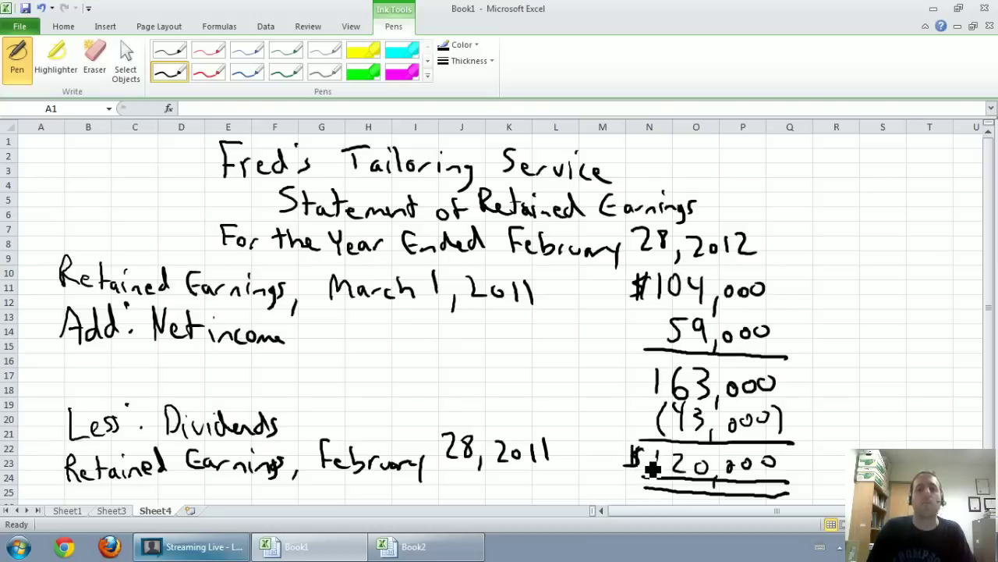